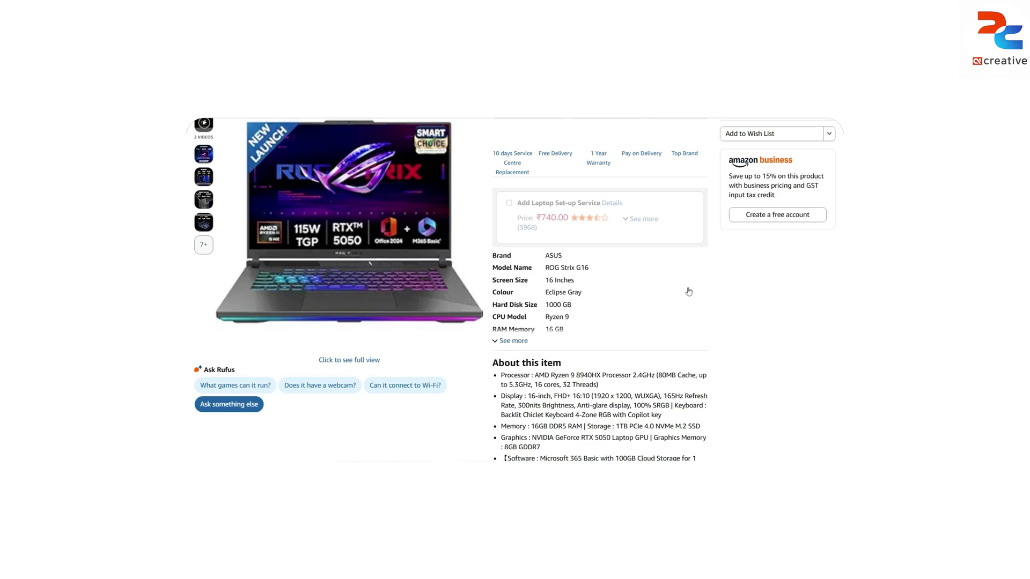
{"action": "scroll", "coordinate": [688, 291], "scroll_direction": "down", "scroll_amount": 8}
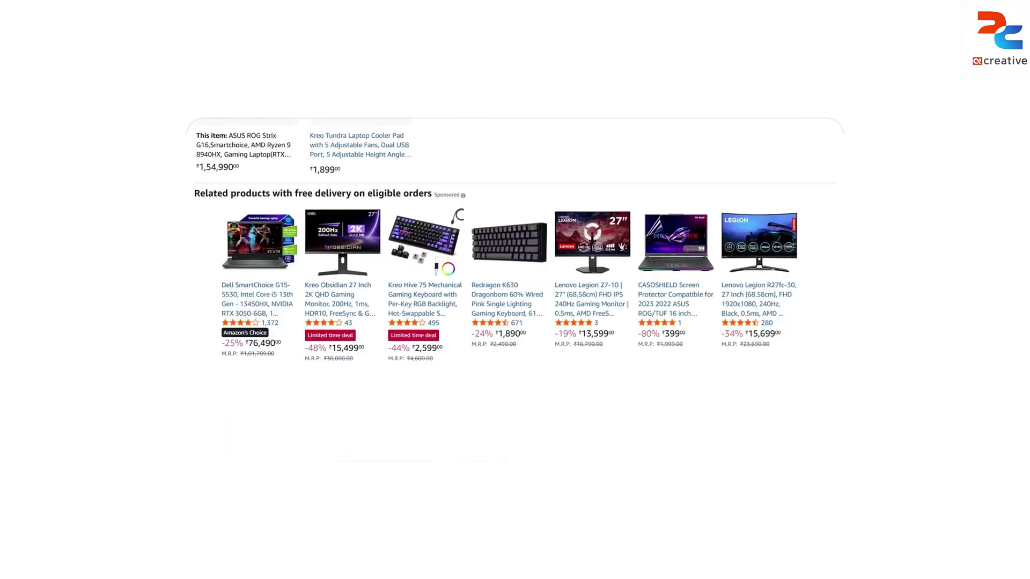
{"action": "scroll", "coordinate": [687, 291], "scroll_direction": "up", "scroll_amount": 4}
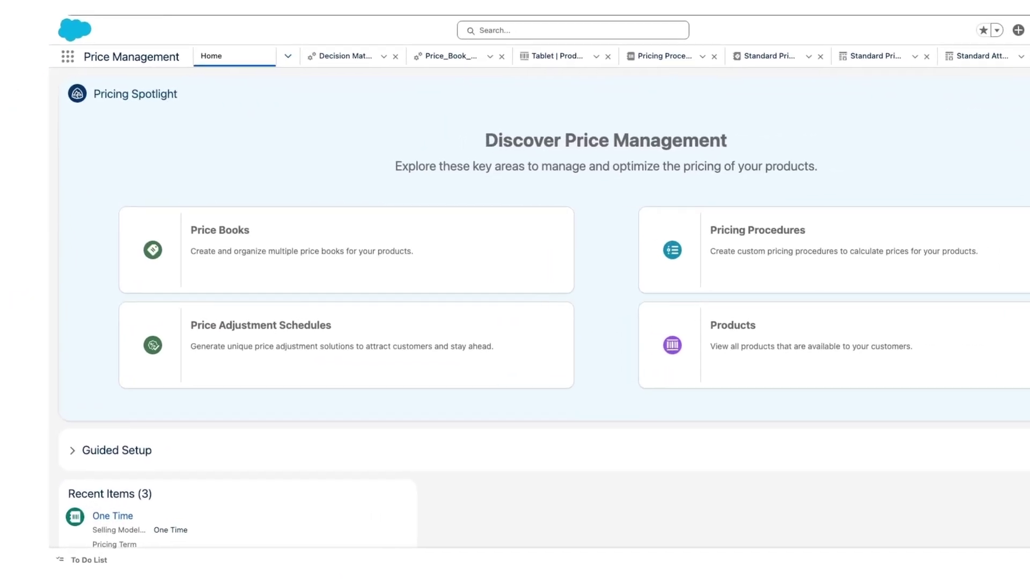
Open Standard Bundle Based Adjustment from the All Price Adjustment Schedules list and view its bundle based adjustments.
{"action": "left_click", "coordinate": [405, 355]}
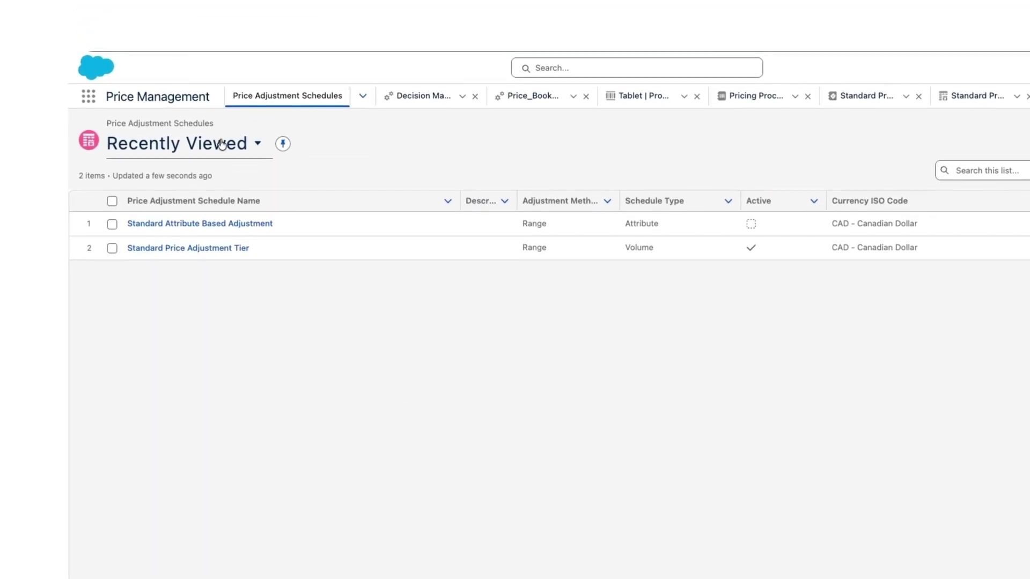
{"action": "left_click", "coordinate": [221, 89]}
{"action": "left_click", "coordinate": [202, 224]}
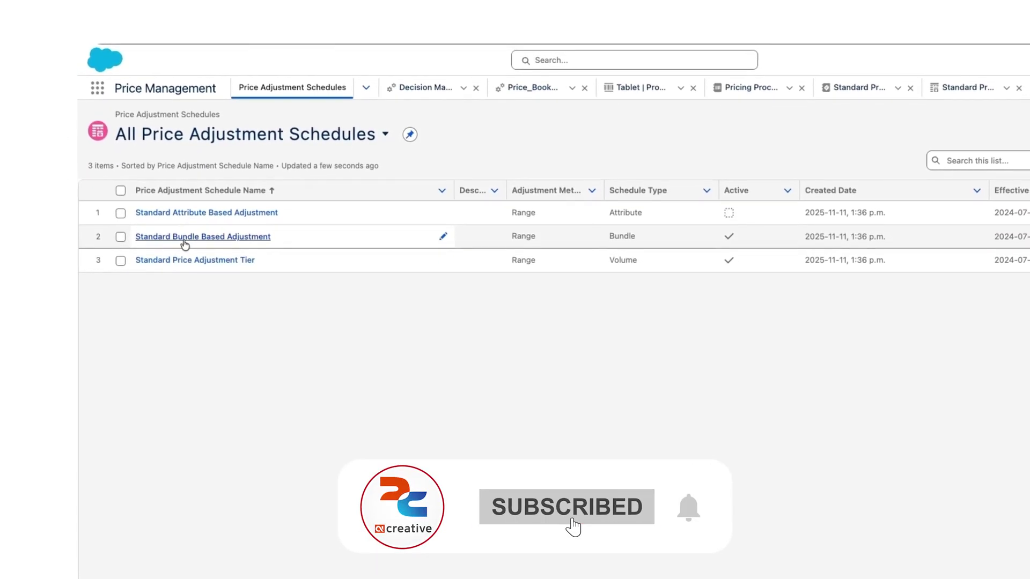
{"action": "left_click", "coordinate": [212, 234]}
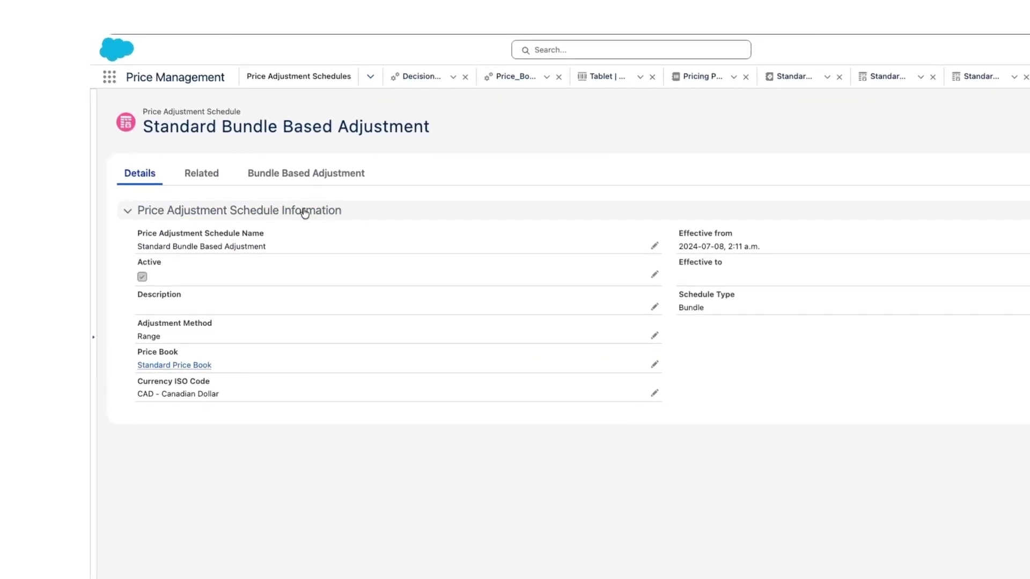
{"action": "left_click", "coordinate": [306, 182]}
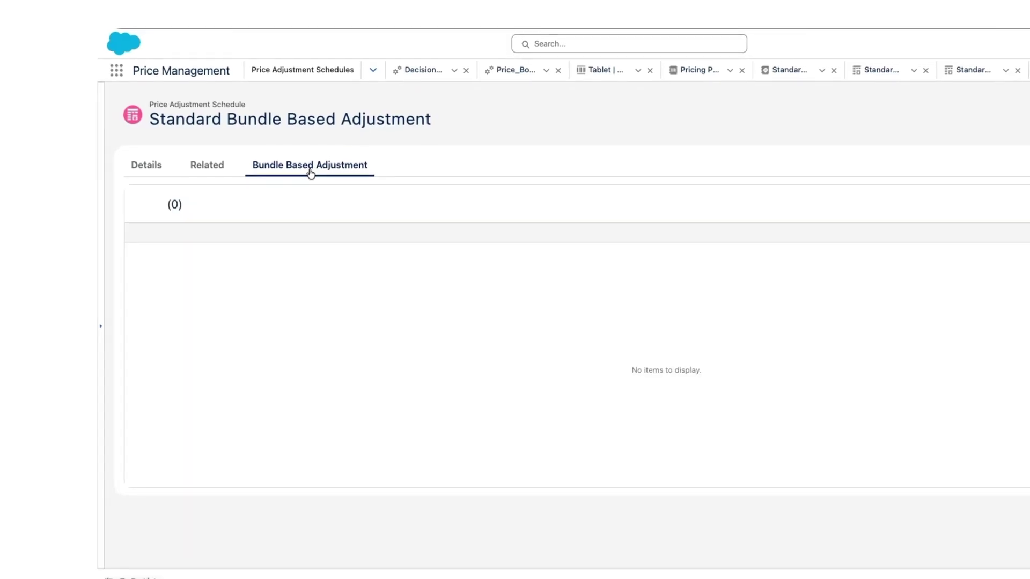
Deactivate the Standard Bundle Based Adjustment schedule in its details and save the record.
{"action": "left_click", "coordinate": [161, 162]}
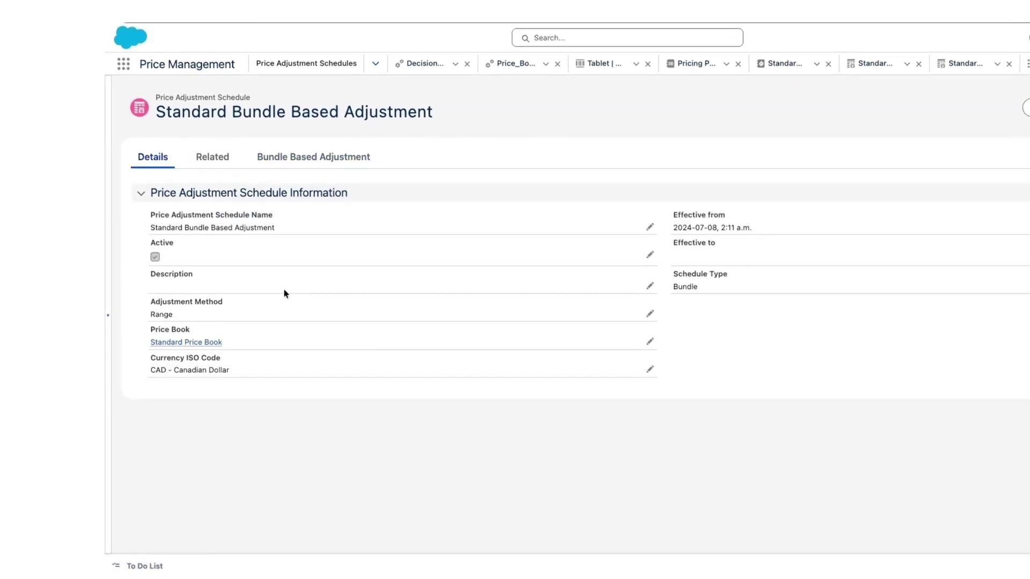
{"action": "double_click", "coordinate": [337, 249]}
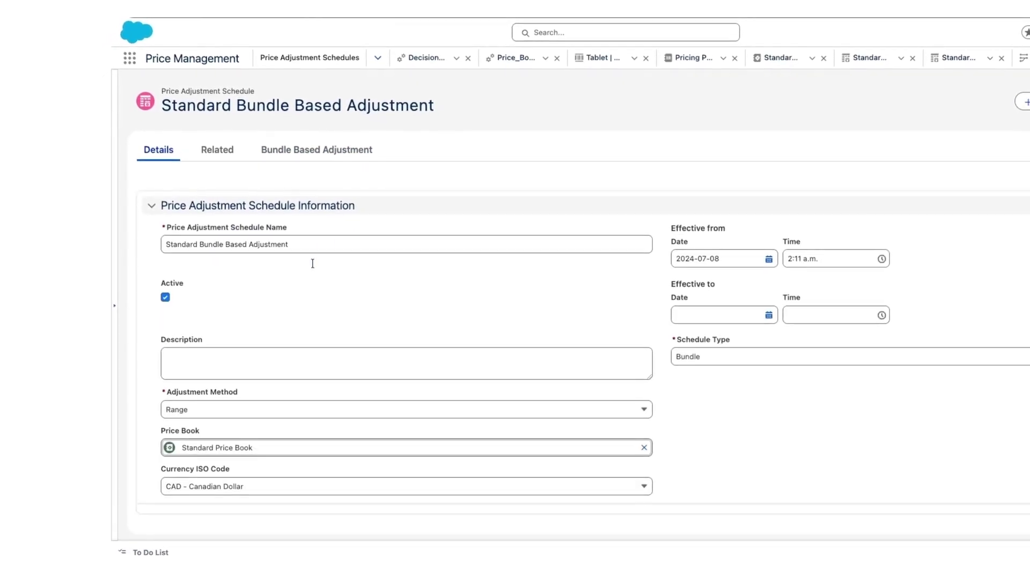
{"action": "left_click", "coordinate": [162, 292]}
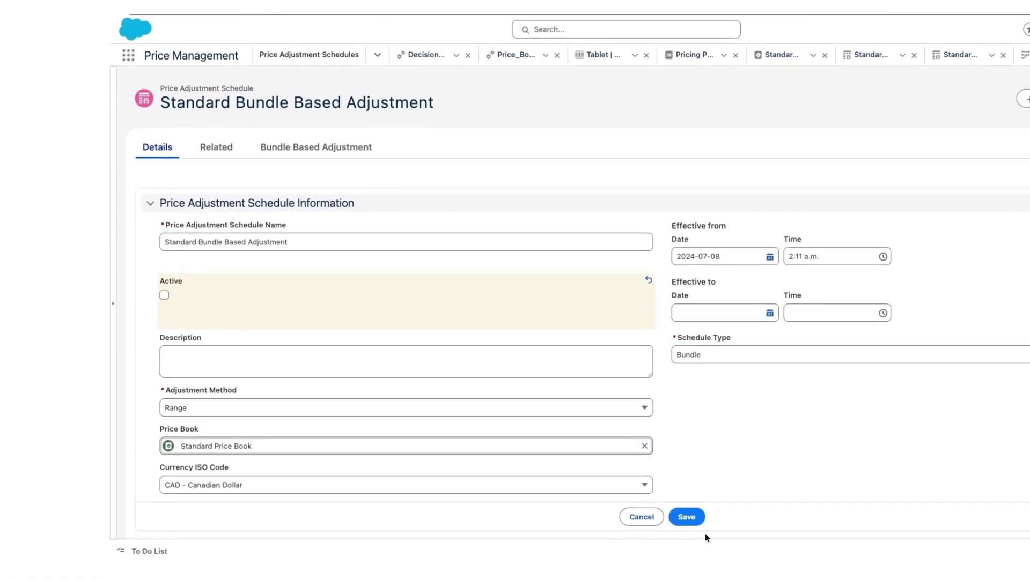
{"action": "left_click", "coordinate": [684, 513]}
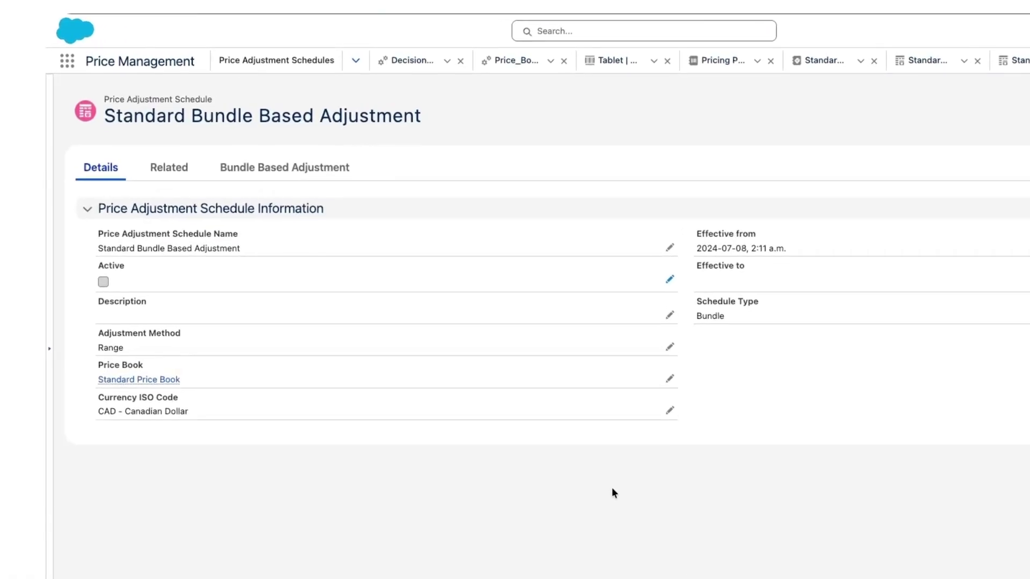
Start a new bundle based adjustment with Laptop Pro Bundle as root bundle and One Time as its selling model.
{"action": "left_click", "coordinate": [298, 174]}
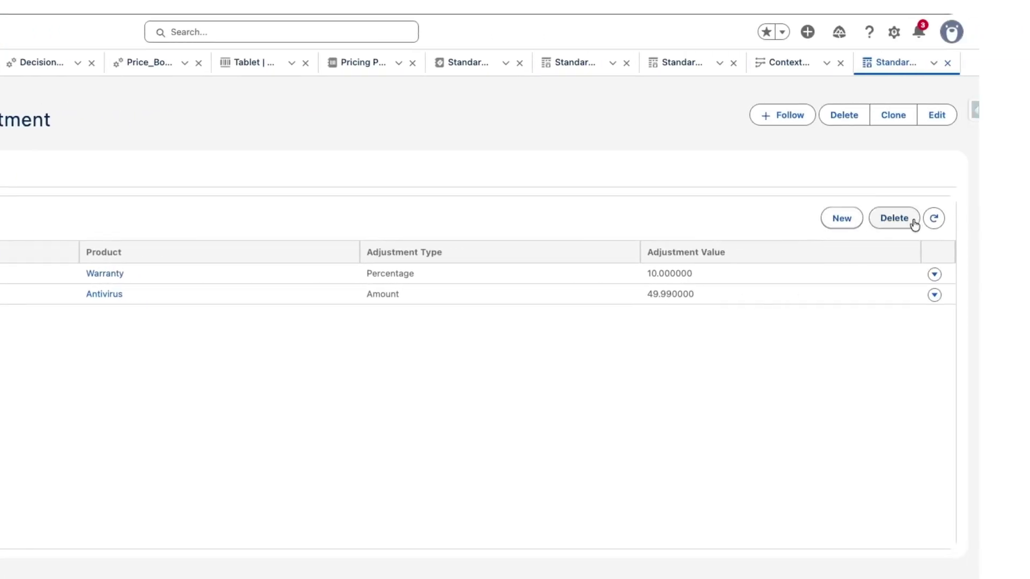
{"action": "left_click", "coordinate": [842, 219]}
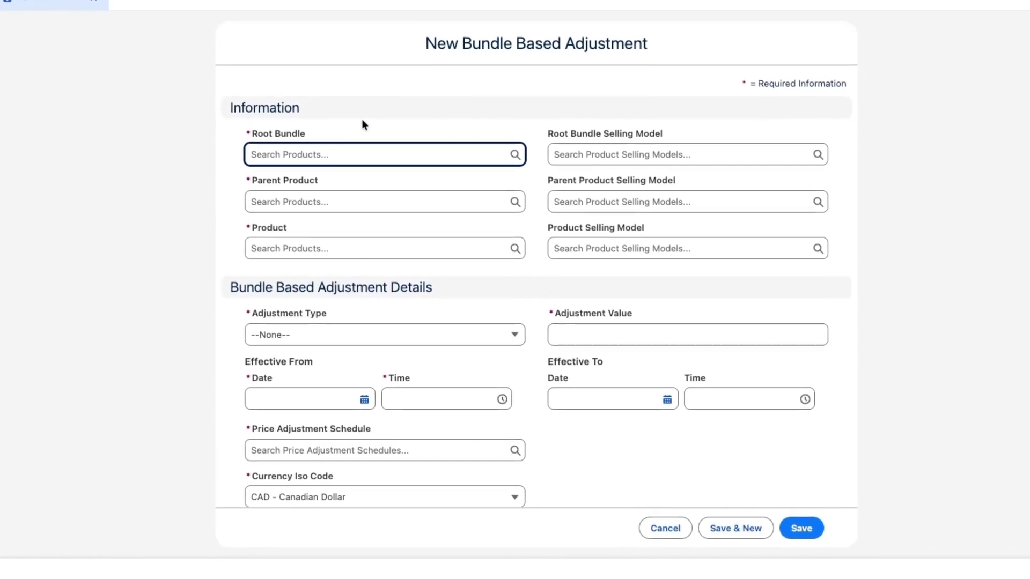
{"action": "left_click", "coordinate": [342, 146]}
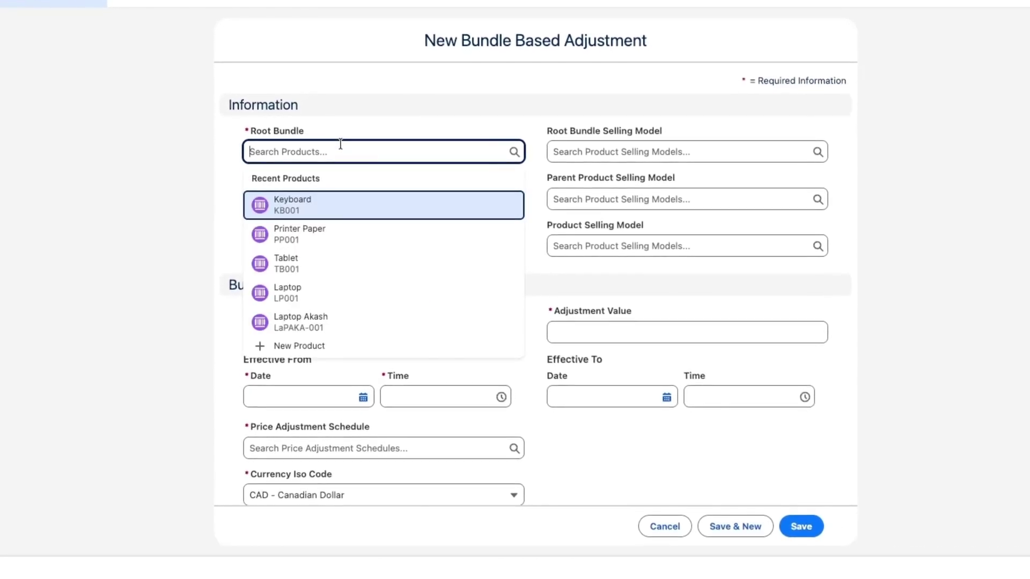
{"action": "type", "text": "laptop"}
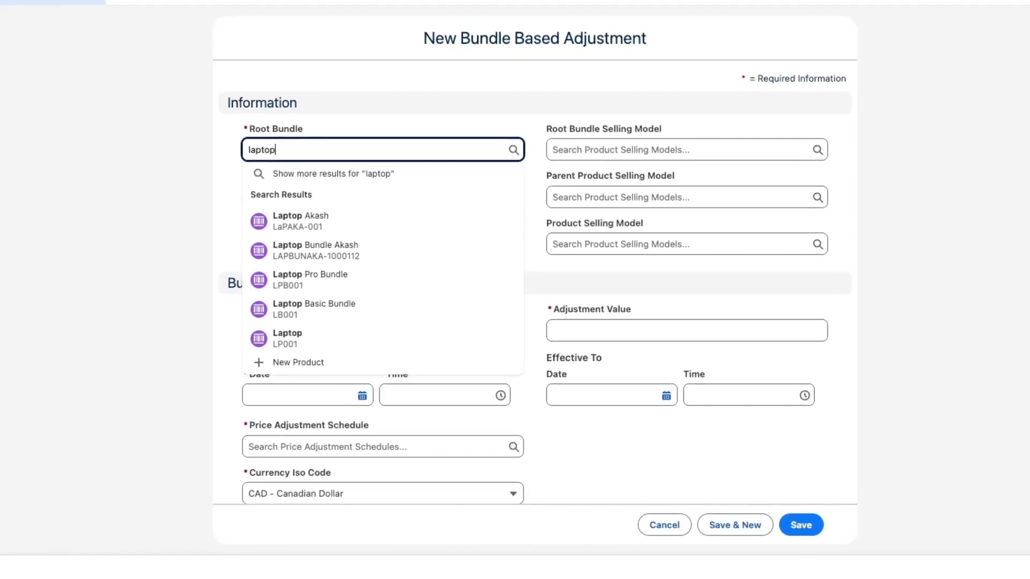
{"action": "left_click", "coordinate": [342, 275]}
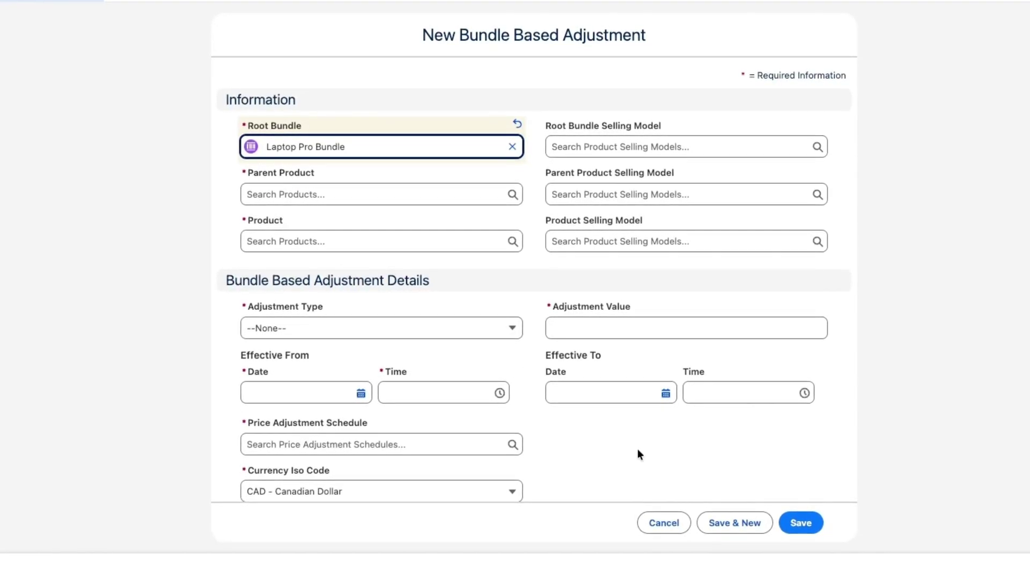
{"action": "left_click", "coordinate": [636, 145]}
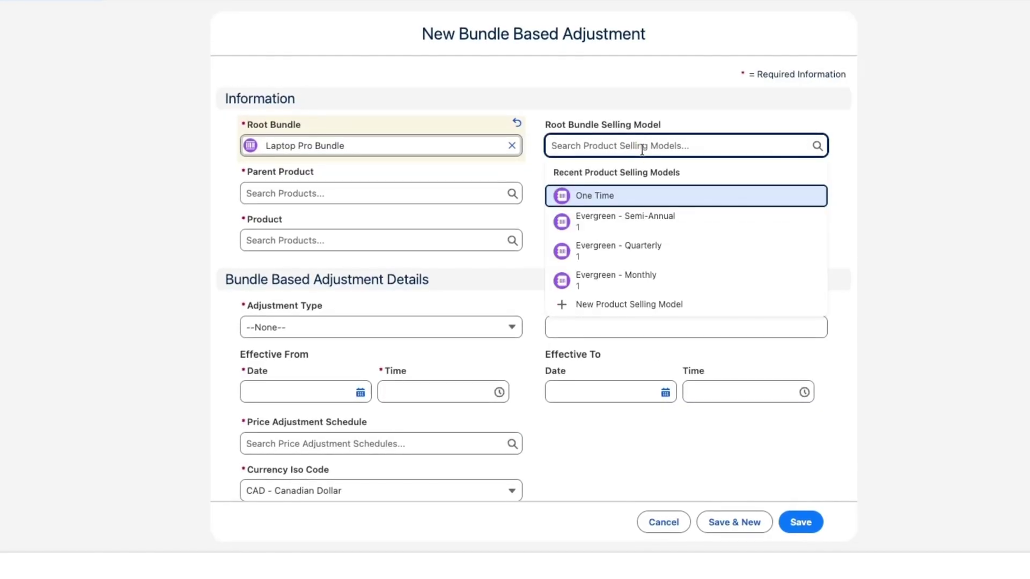
{"action": "type", "text": "one t"}
{"action": "left_click", "coordinate": [649, 212]}
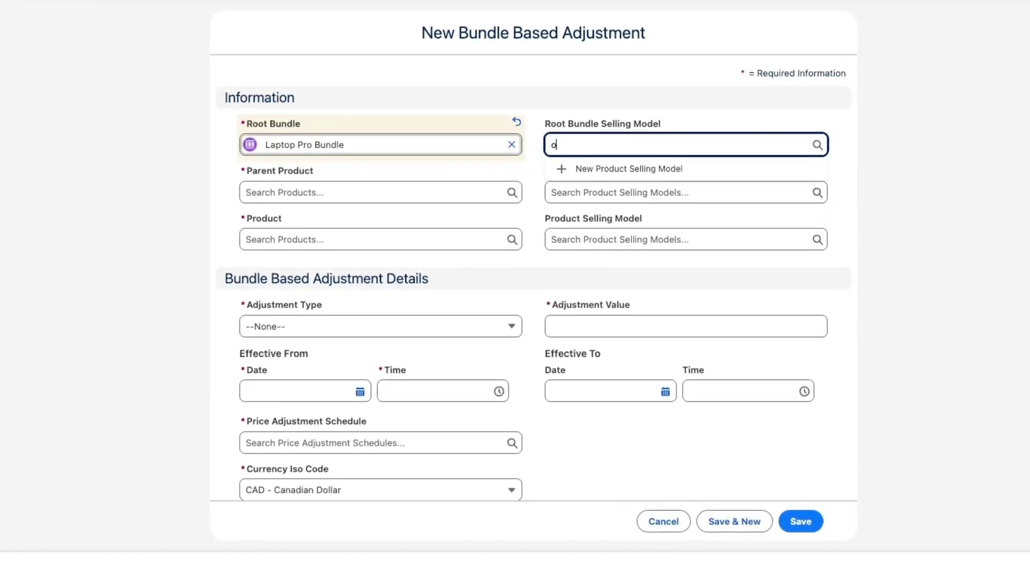
Set the parent product to Laptop Pro Bundle and its selling model to One Time.
{"action": "left_click", "coordinate": [380, 191]}
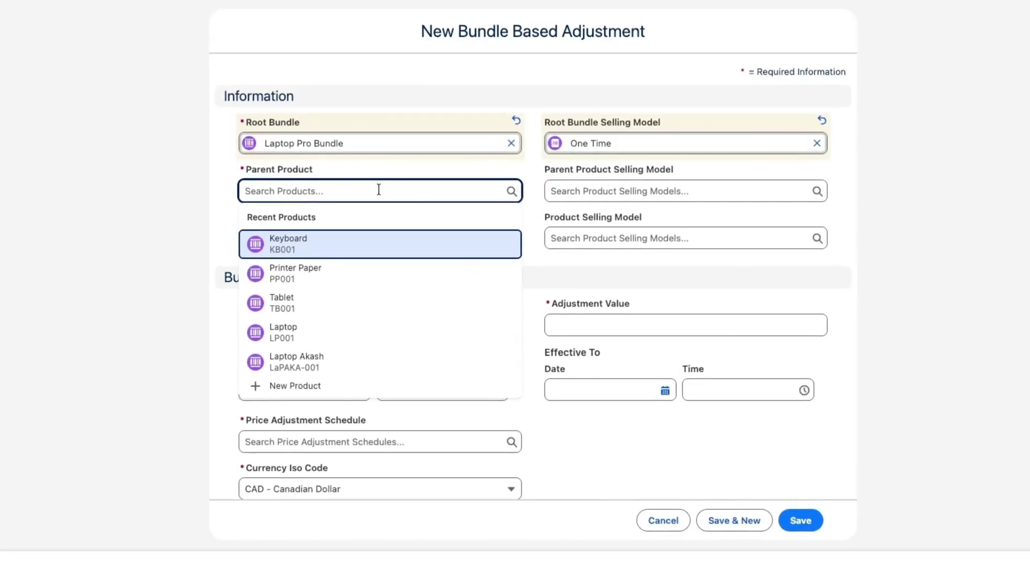
{"action": "type", "text": "laptop bundle"}
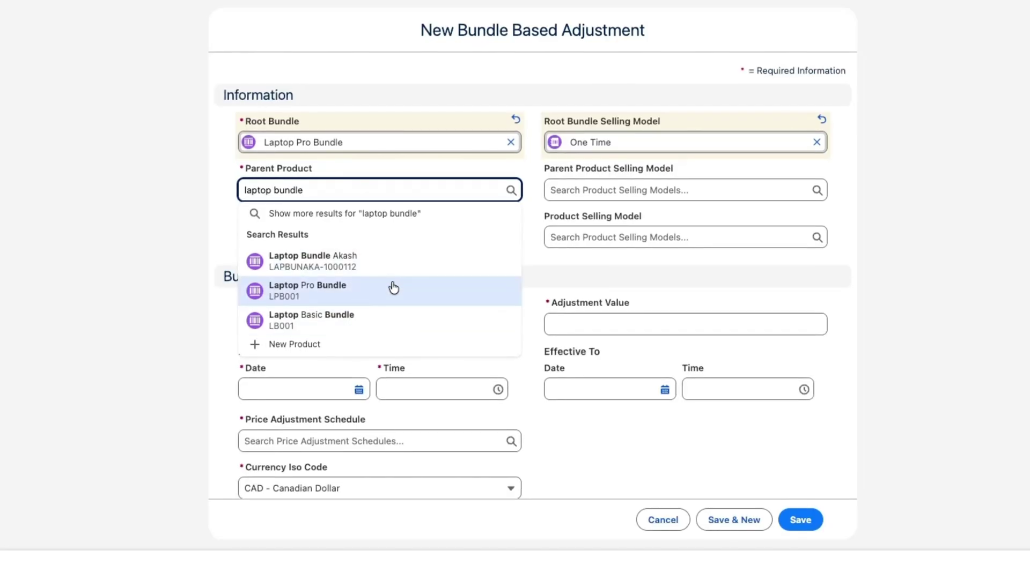
{"action": "left_click", "coordinate": [394, 288]}
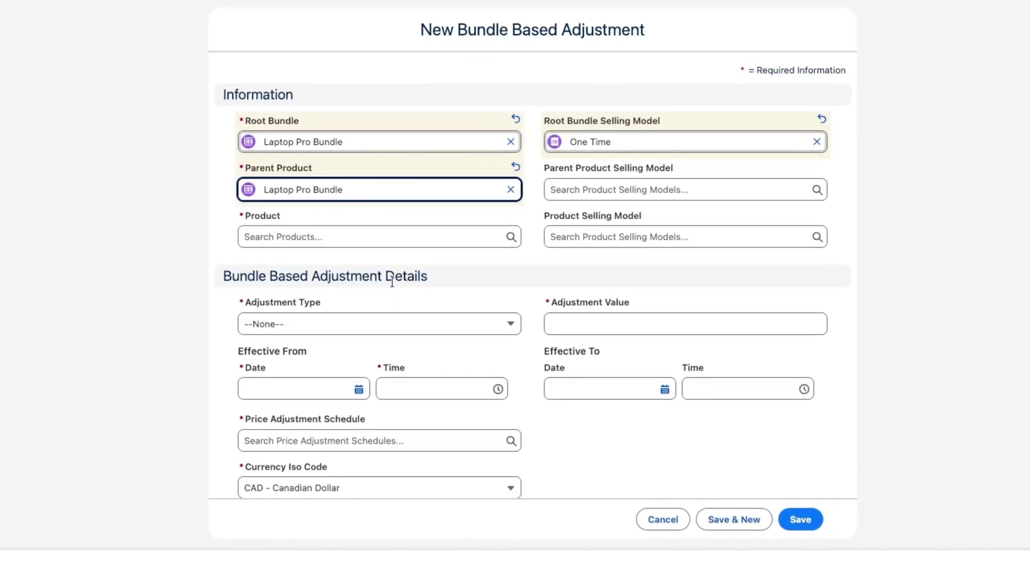
{"action": "left_click", "coordinate": [592, 186]}
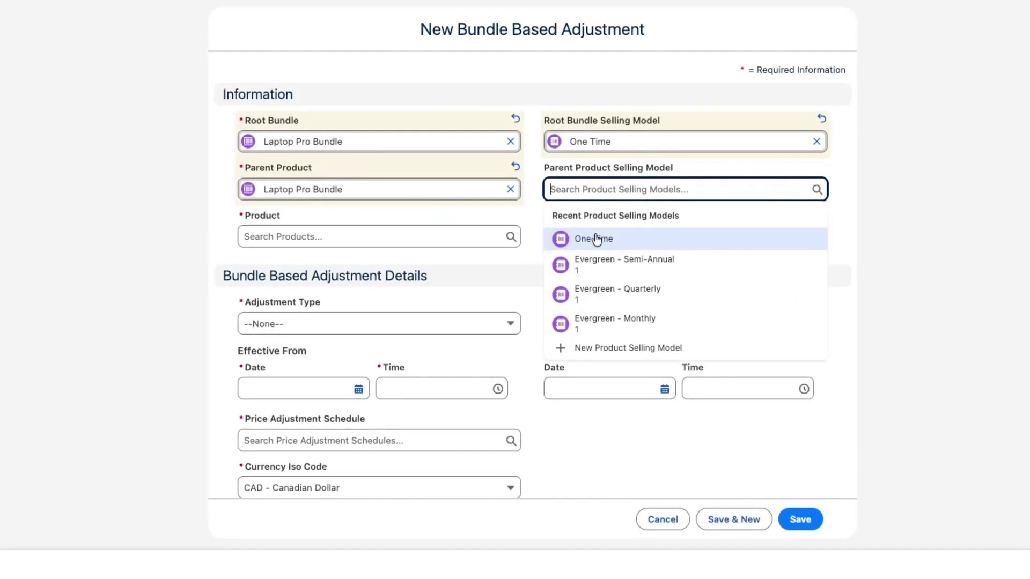
{"action": "left_click", "coordinate": [596, 240]}
Set the adjusted product to Printer Bundle and its product selling model to One Time.
{"action": "left_click", "coordinate": [391, 238]}
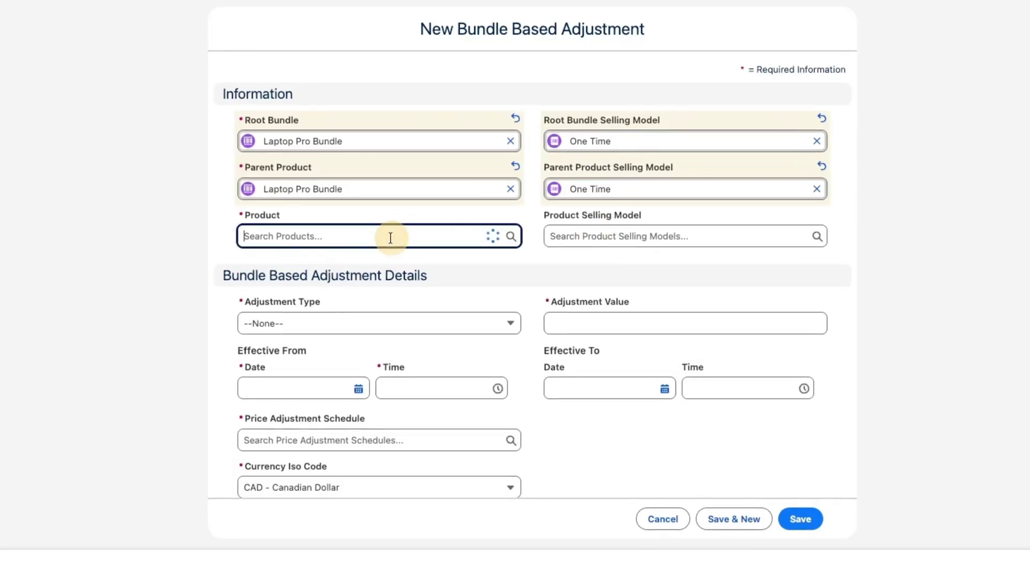
{"action": "type", "text": "Printer Bundle"}
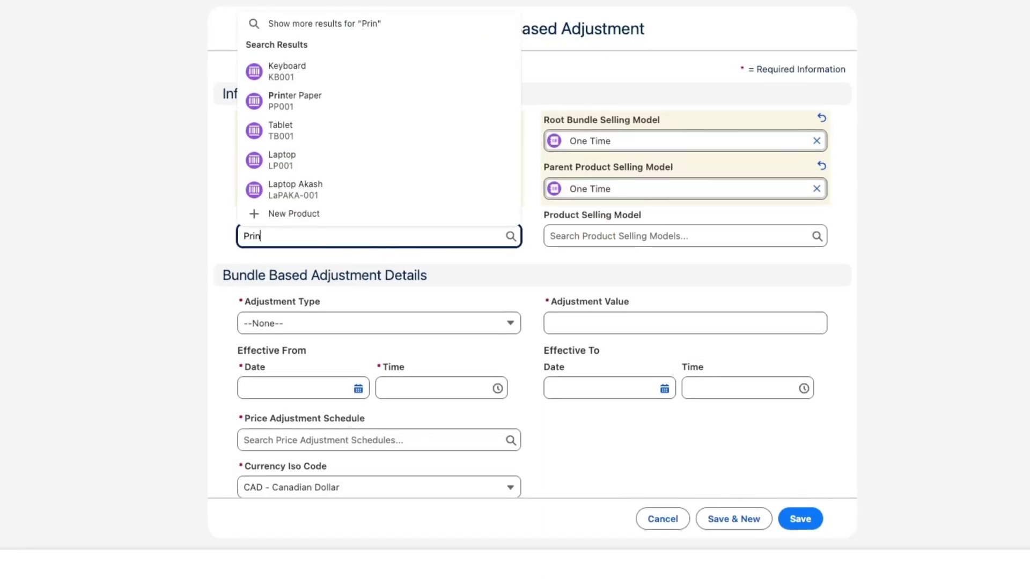
{"action": "left_click", "coordinate": [352, 198]}
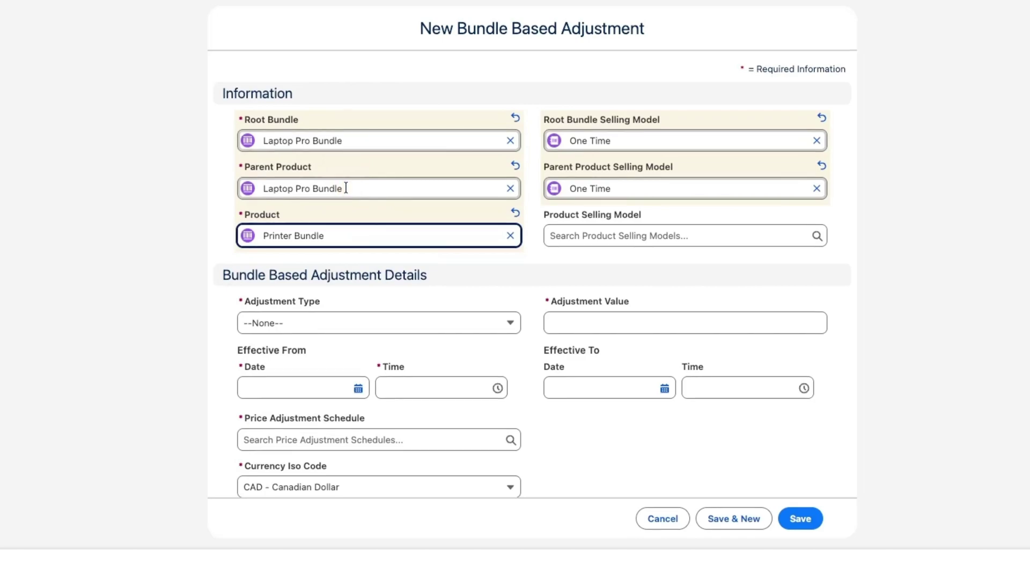
{"action": "left_click", "coordinate": [559, 237]}
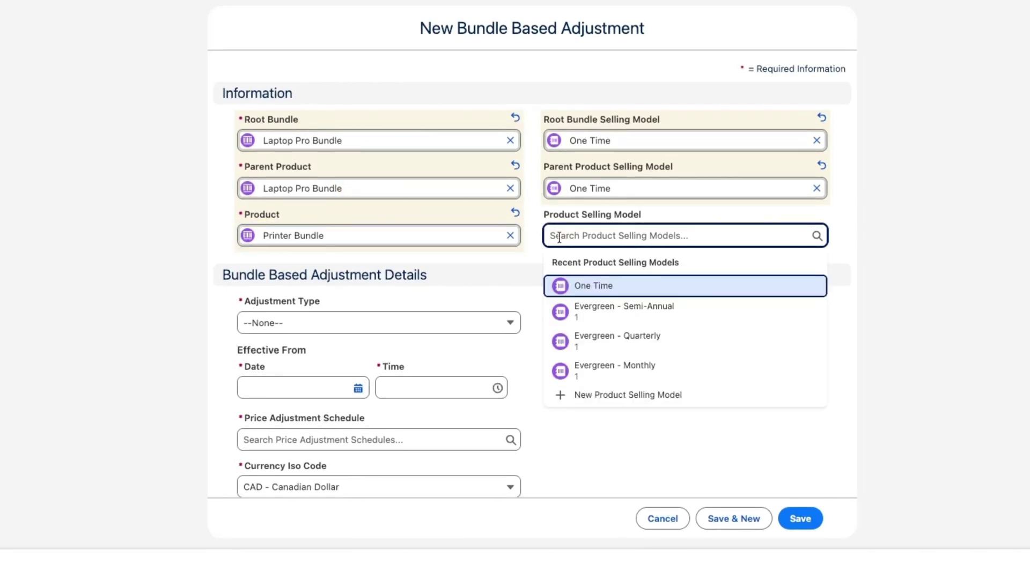
{"action": "type", "text": "One time"}
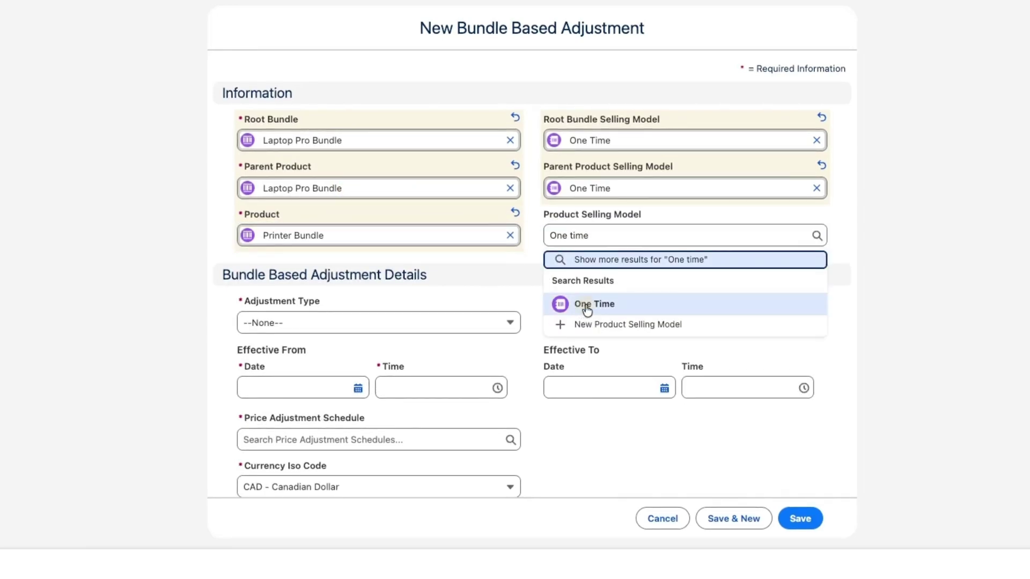
{"action": "left_click", "coordinate": [580, 305]}
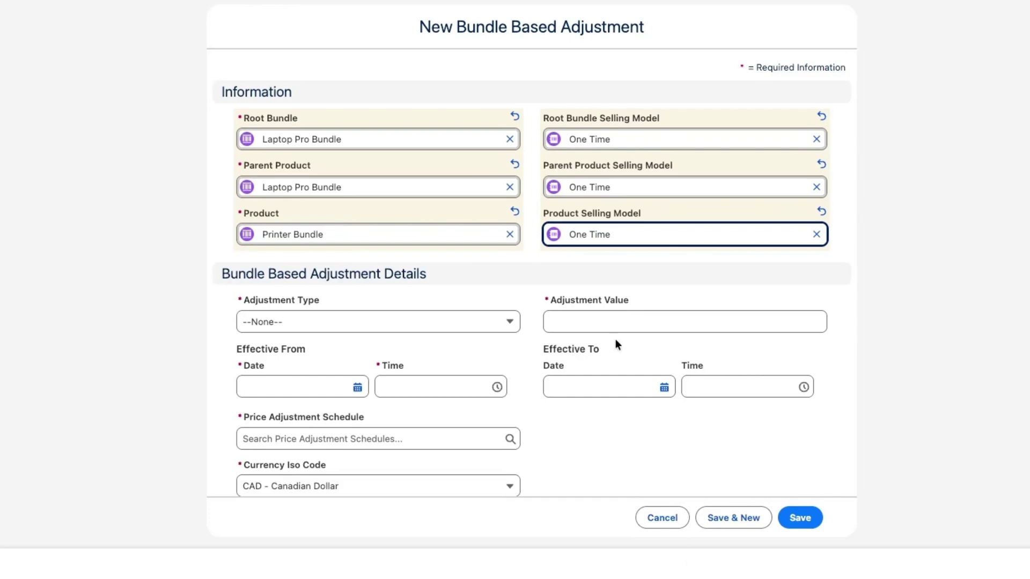
Set a Percentage adjustment with a value of 25, effective from 2025-11-14.
{"action": "left_click", "coordinate": [357, 324]}
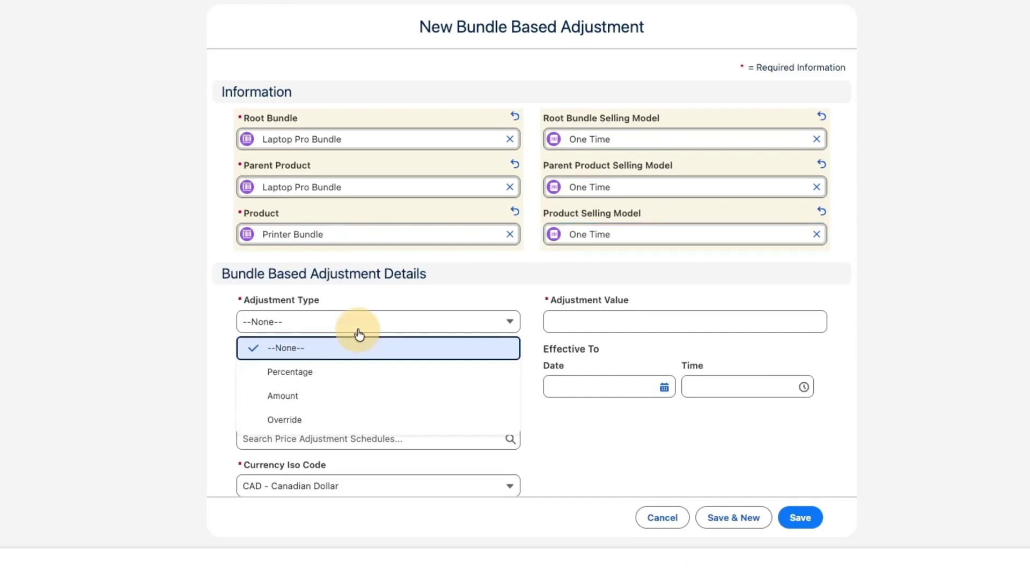
{"action": "left_click", "coordinate": [345, 371]}
{"action": "left_click", "coordinate": [595, 321]}
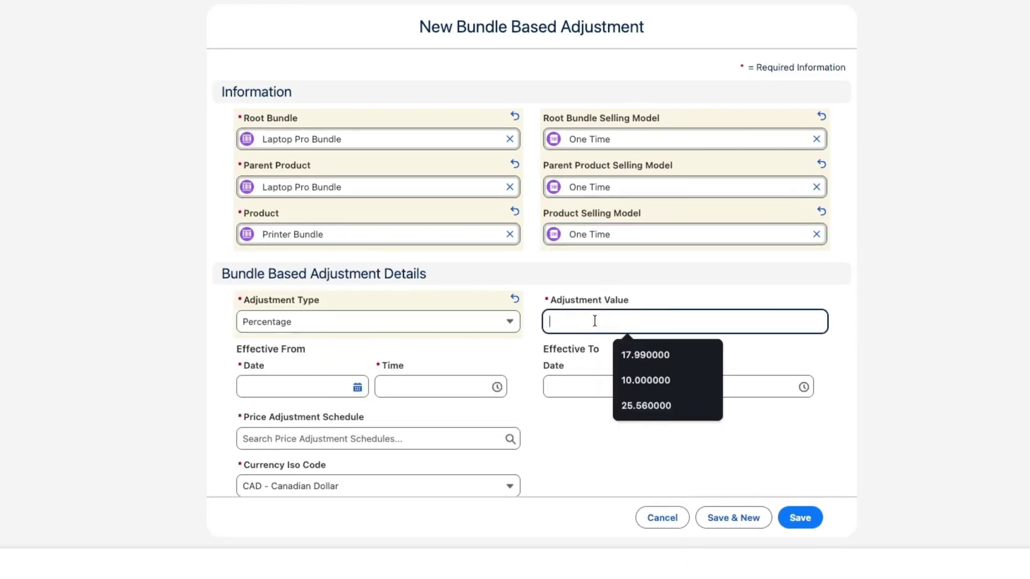
{"action": "type", "text": "25"}
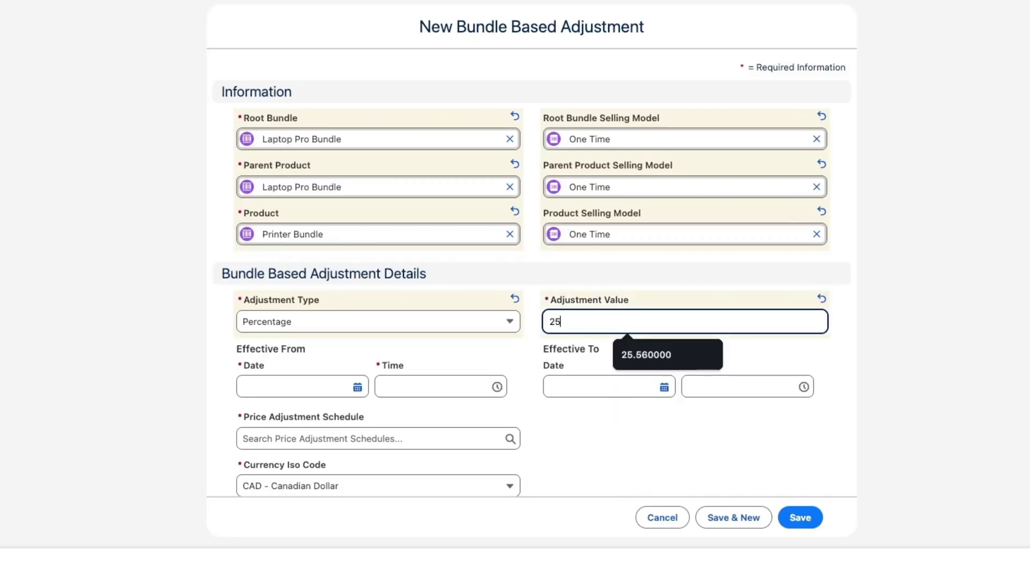
{"action": "left_click", "coordinate": [839, 343]}
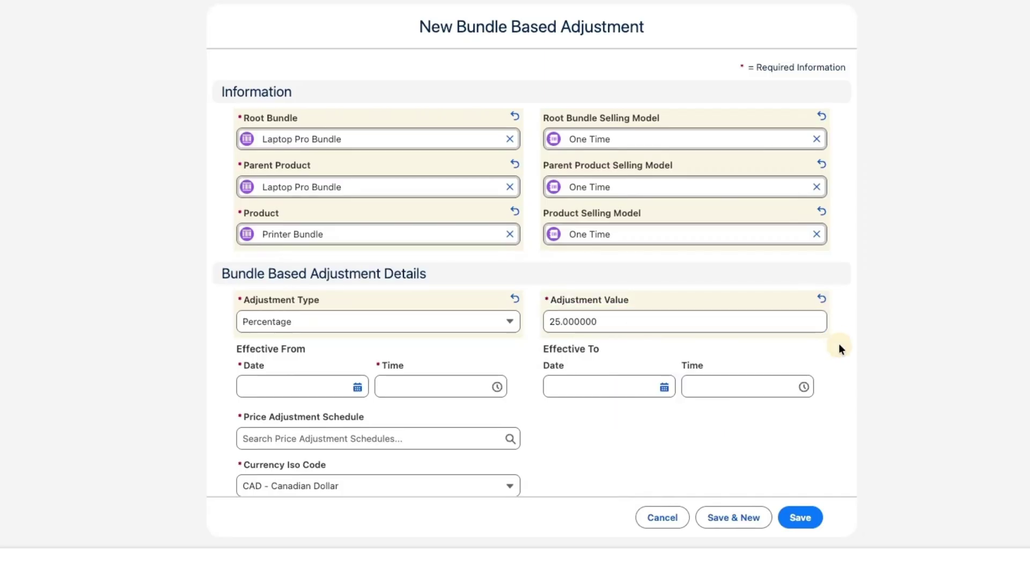
{"action": "left_click", "coordinate": [358, 387]}
{"action": "left_click", "coordinate": [395, 252]}
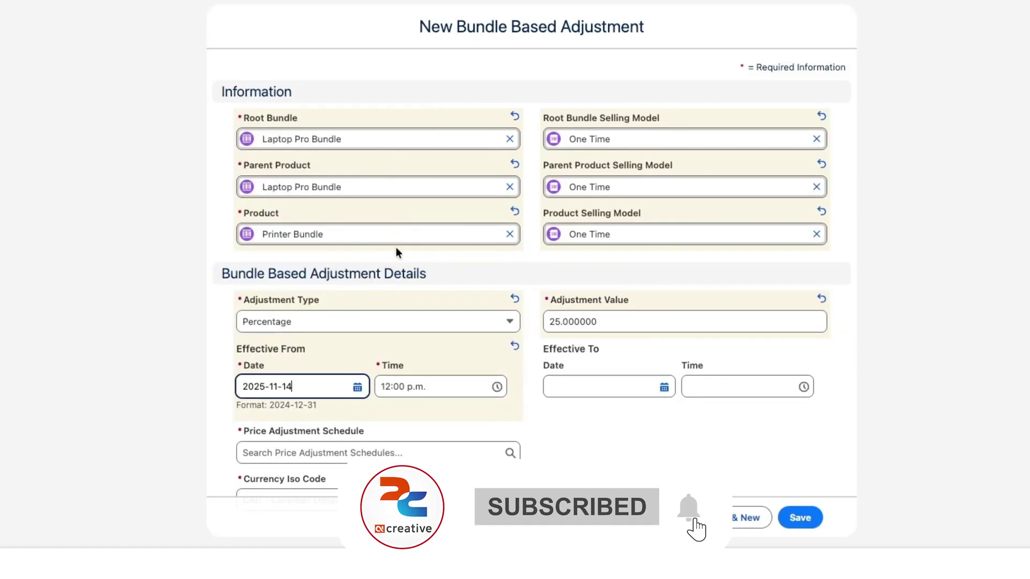
Assign the Standard Bundle Based Adjustment price adjustment schedule and save the new bundle based adjustment.
{"action": "scroll", "coordinate": [576, 446], "scroll_direction": "down", "scroll_amount": 1}
{"action": "left_click", "coordinate": [423, 409]}
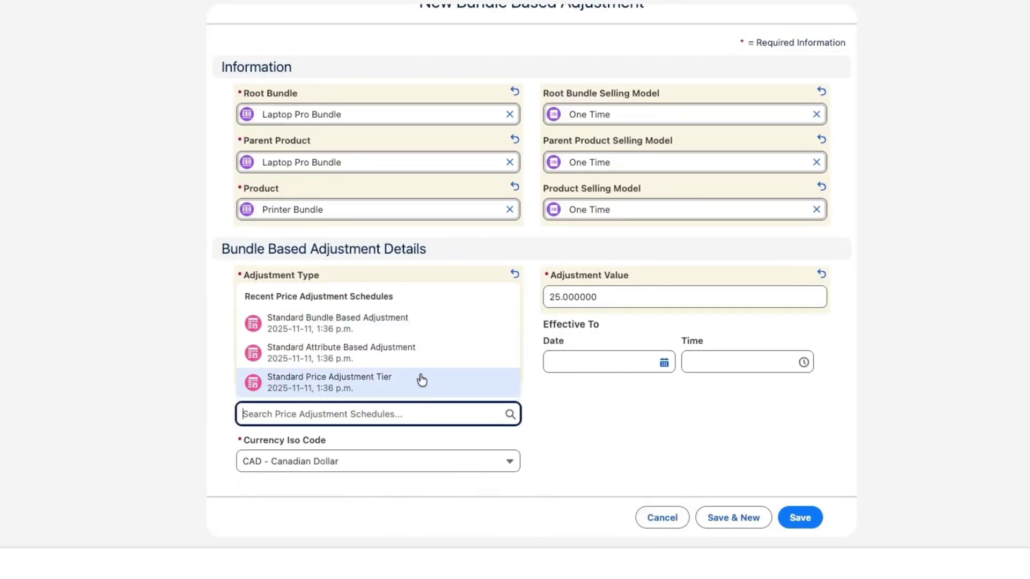
{"action": "left_click", "coordinate": [422, 340]}
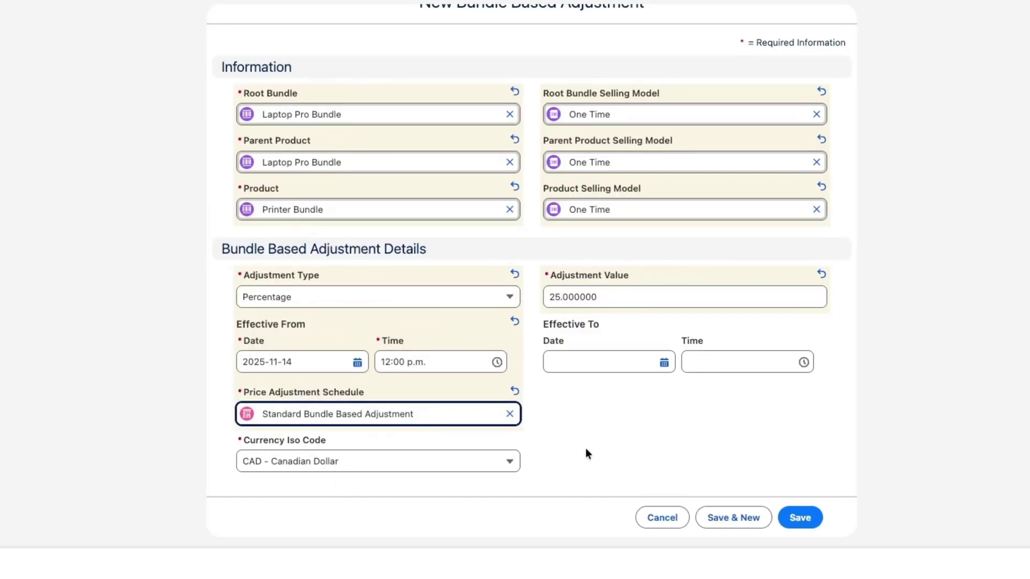
{"action": "left_click", "coordinate": [798, 516]}
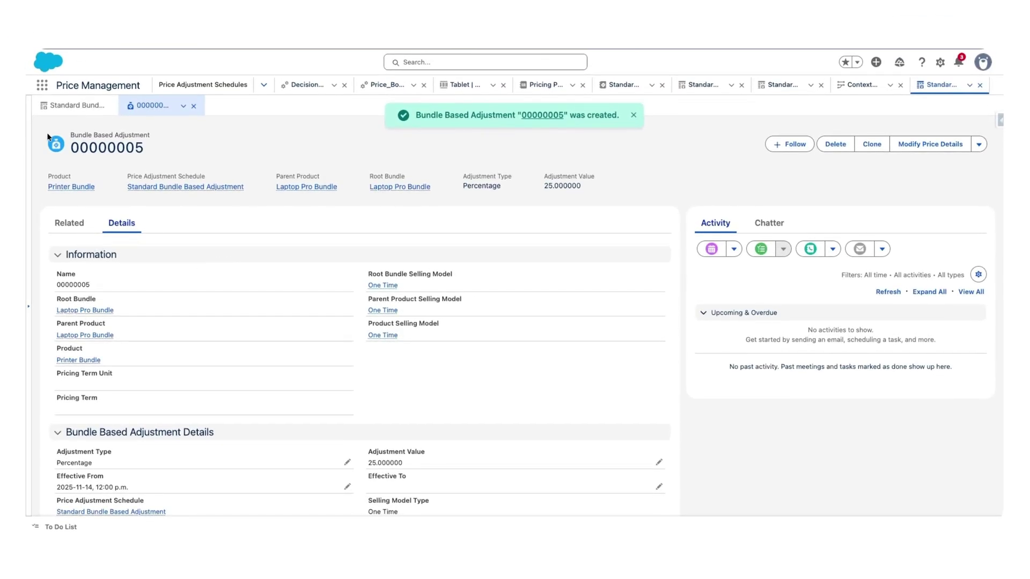
View the Standard Bundle Based Adjustment schedule, then refresh the Bundle Based Adjustment Entries decision table and reload its page to check the refresh date.
{"action": "left_click", "coordinate": [228, 187]}
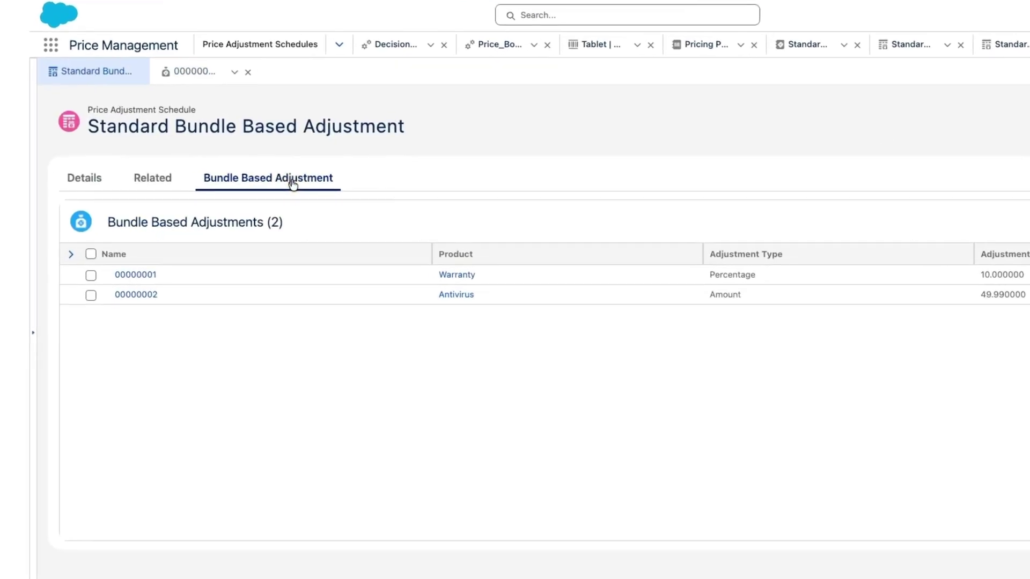
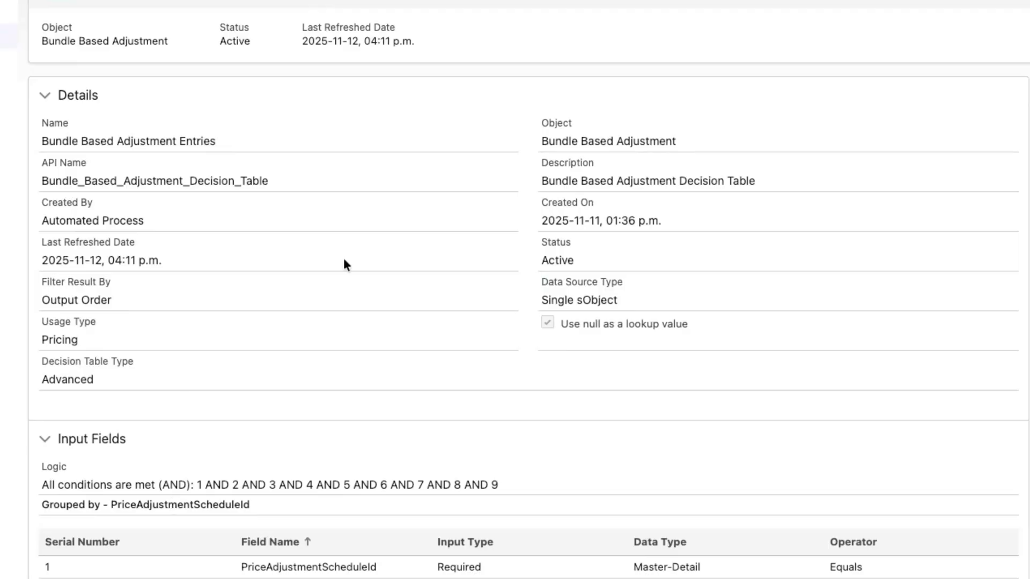
{"action": "left_click", "coordinate": [886, 127]}
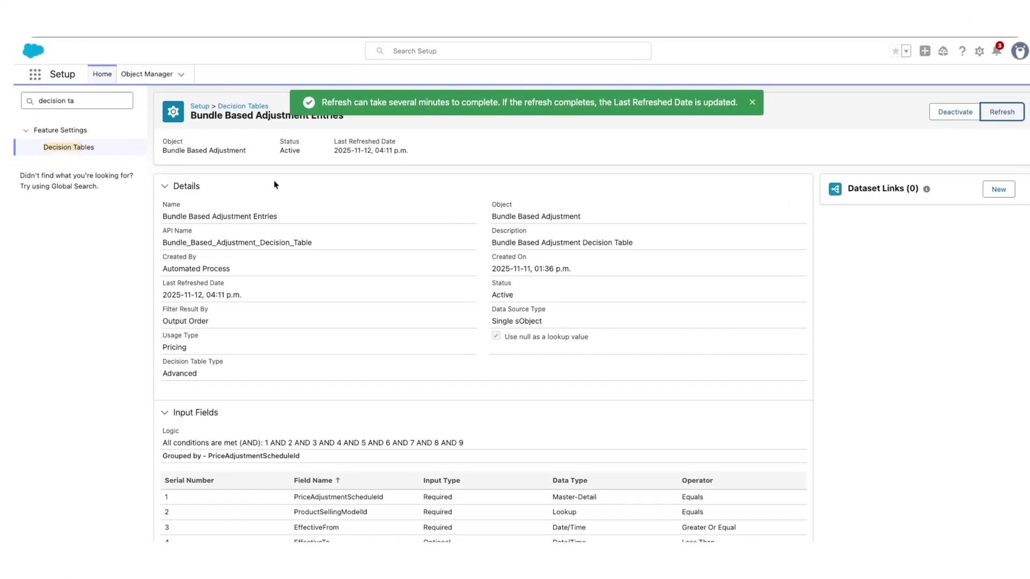
{"action": "key", "text": "super+r"}
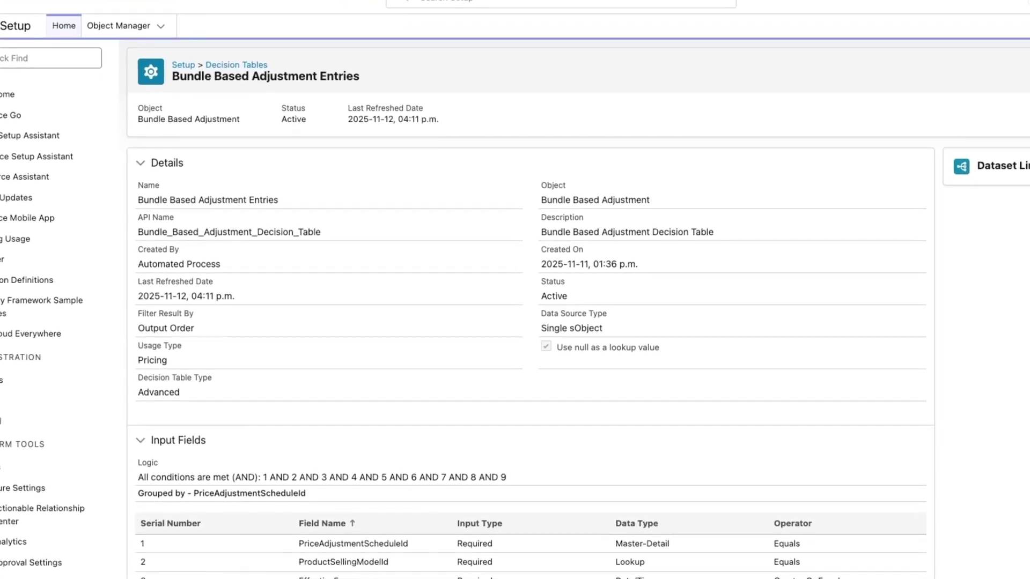
{"action": "key", "text": "super+r"}
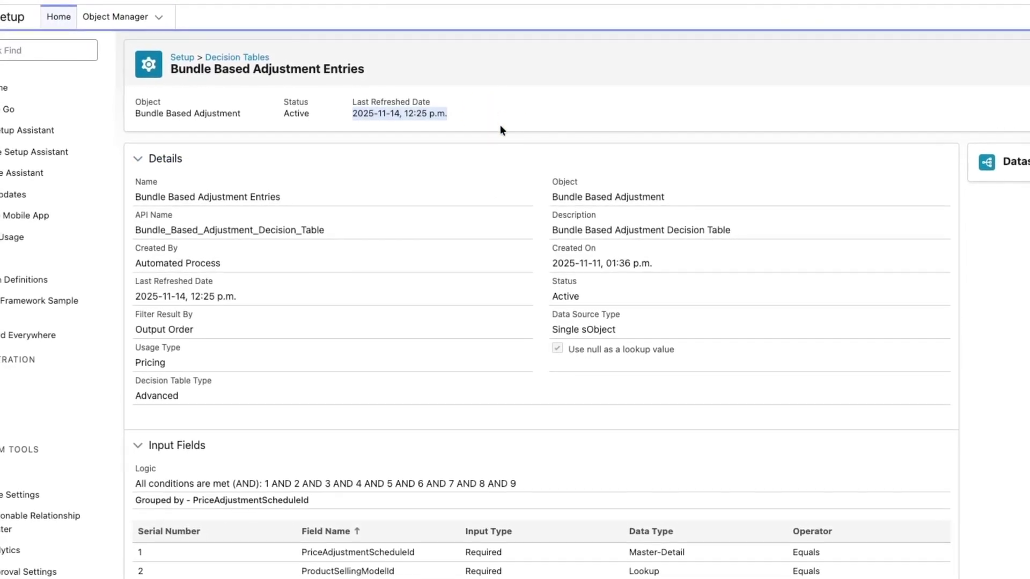
Review the input and output fields of the Bundle Based Adjustment Entries decision table along with its general details.
{"action": "scroll", "coordinate": [448, 332], "scroll_direction": "down", "scroll_amount": 5}
{"action": "scroll", "coordinate": [448, 333], "scroll_direction": "down", "scroll_amount": 1}
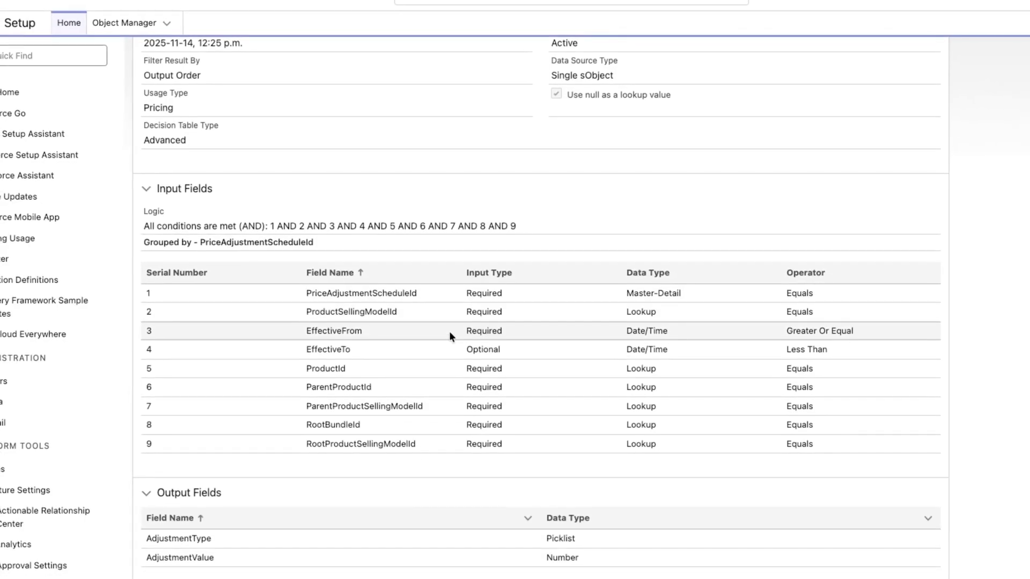
{"action": "scroll", "coordinate": [450, 330], "scroll_direction": "down", "scroll_amount": 2}
{"action": "scroll", "coordinate": [449, 331], "scroll_direction": "up", "scroll_amount": 1}
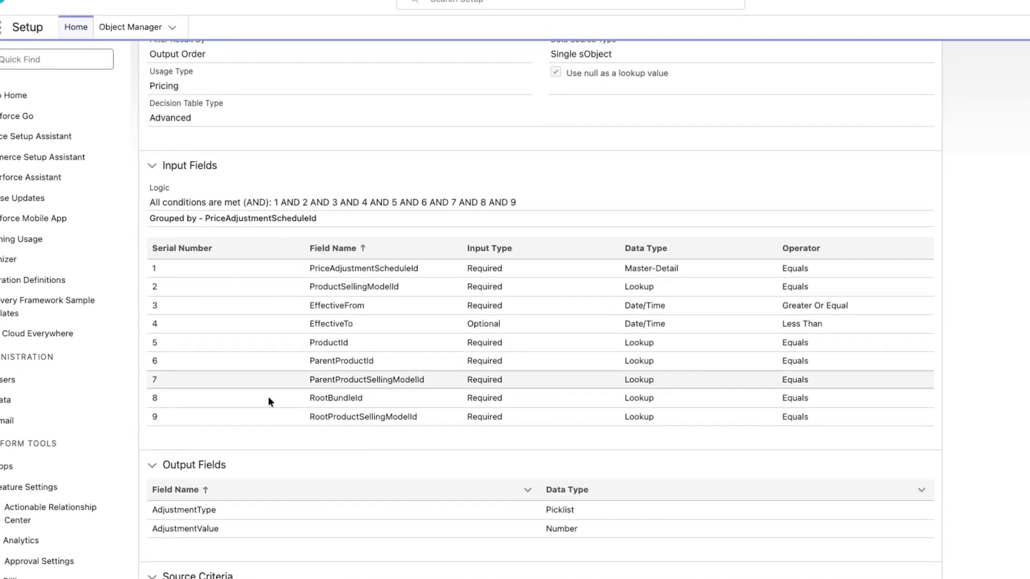
{"action": "scroll", "coordinate": [306, 464], "scroll_direction": "up", "scroll_amount": 5}
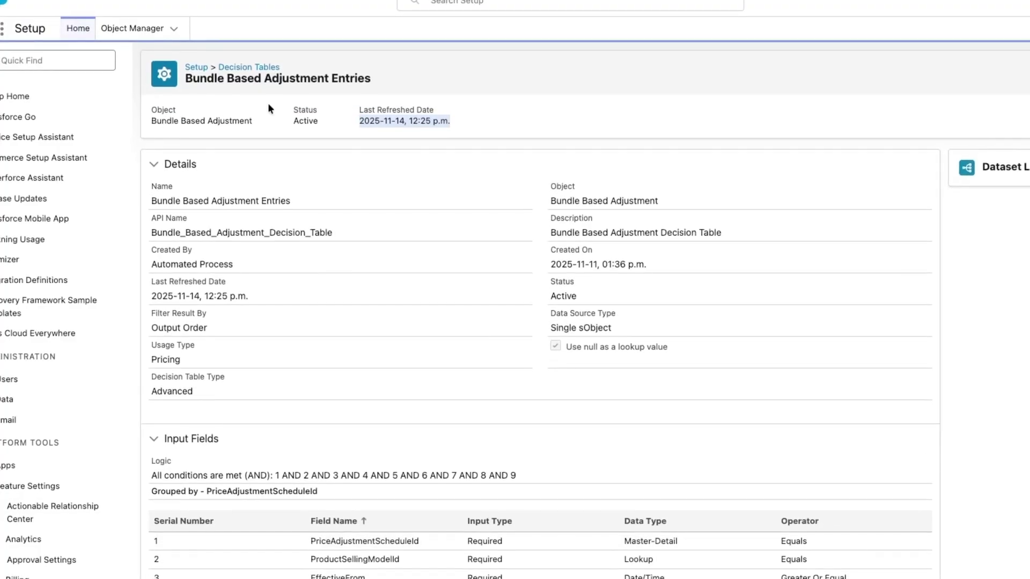
{"action": "scroll", "coordinate": [329, 386], "scroll_direction": "down", "scroll_amount": 5}
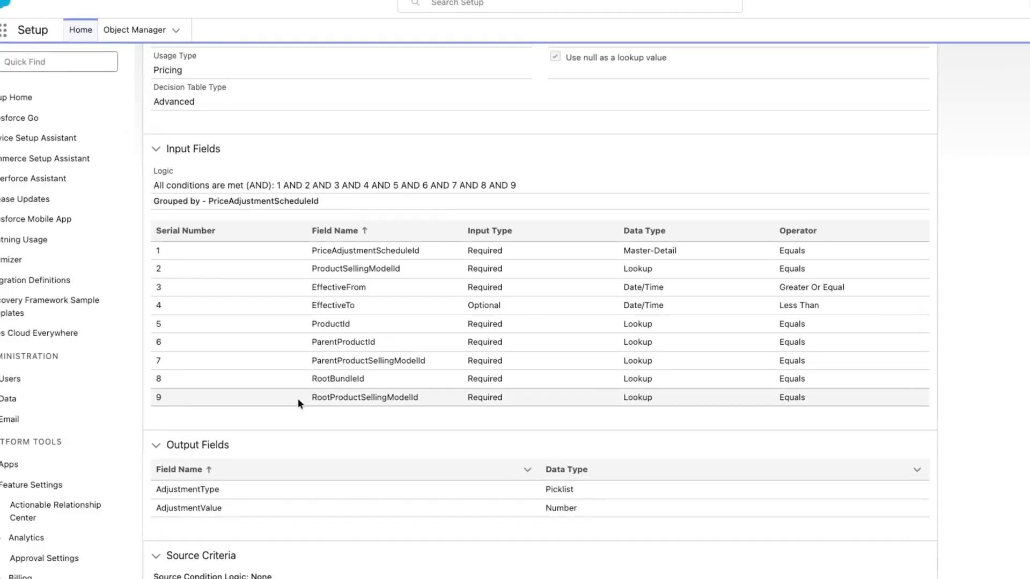
{"action": "scroll", "coordinate": [298, 398], "scroll_direction": "up", "scroll_amount": 5}
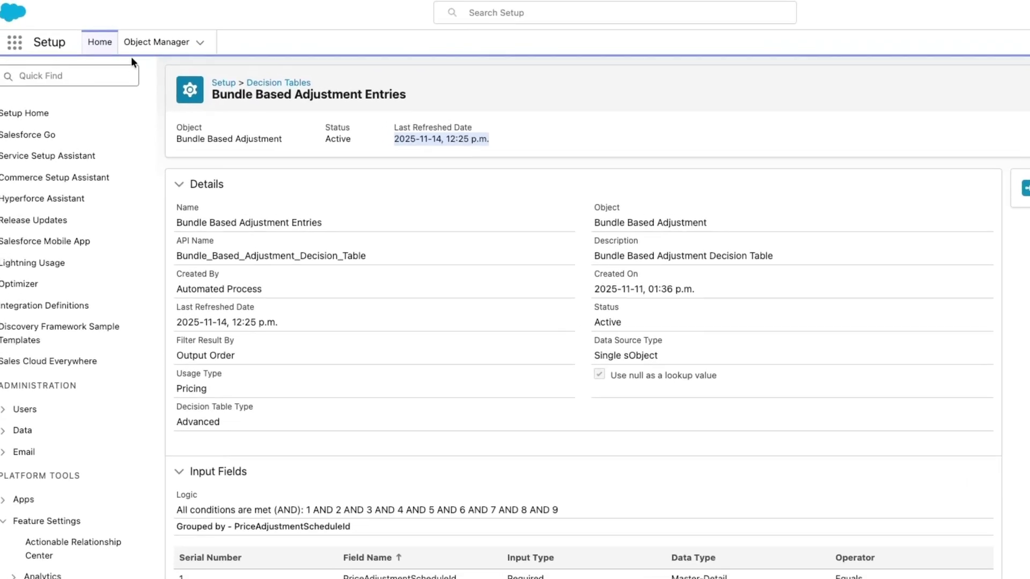
Find and open the Lookup Tables list.
{"action": "left_click", "coordinate": [2, 30]}
{"action": "type", "text": "look u"}
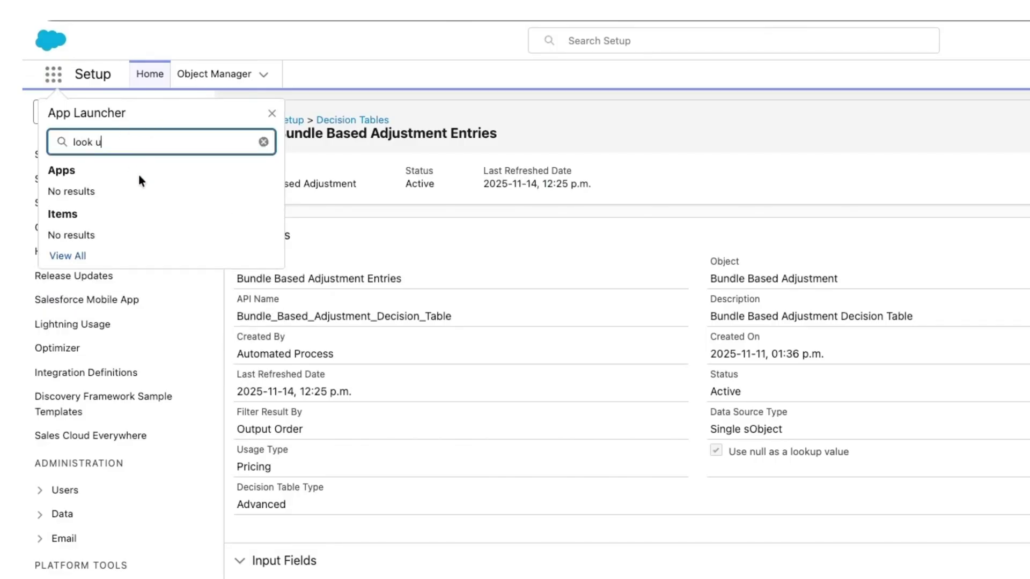
{"action": "scroll", "coordinate": [97, 214], "scroll_direction": "down", "scroll_amount": 2}
{"action": "left_click", "coordinate": [60, 256]}
{"action": "left_click", "coordinate": [58, 413]}
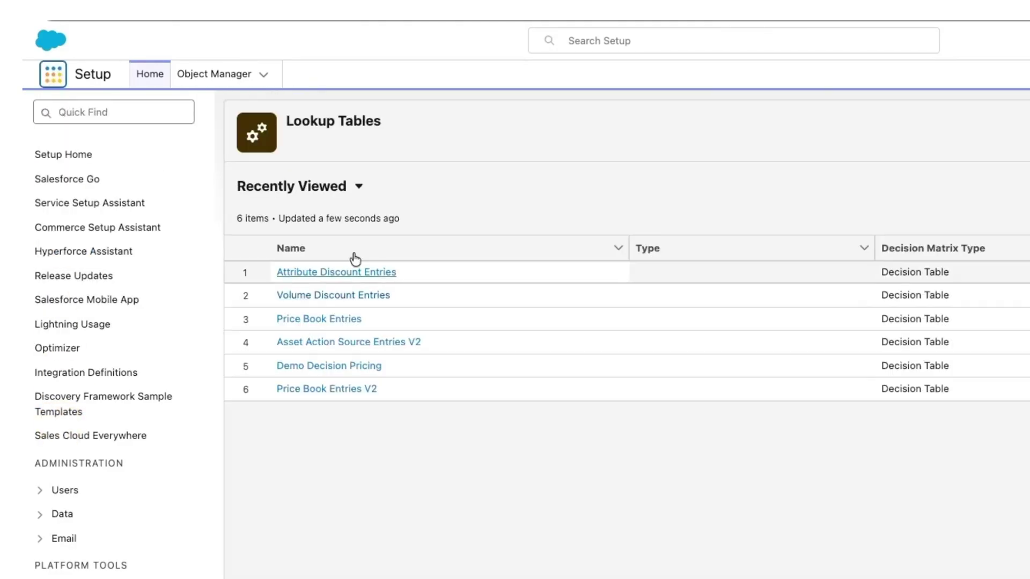
List All Decision Matrices, open Bundle Based Adjustment Entries and check the adjustment value of its newest record.
{"action": "left_click", "coordinate": [321, 189]}
{"action": "left_click", "coordinate": [317, 281]}
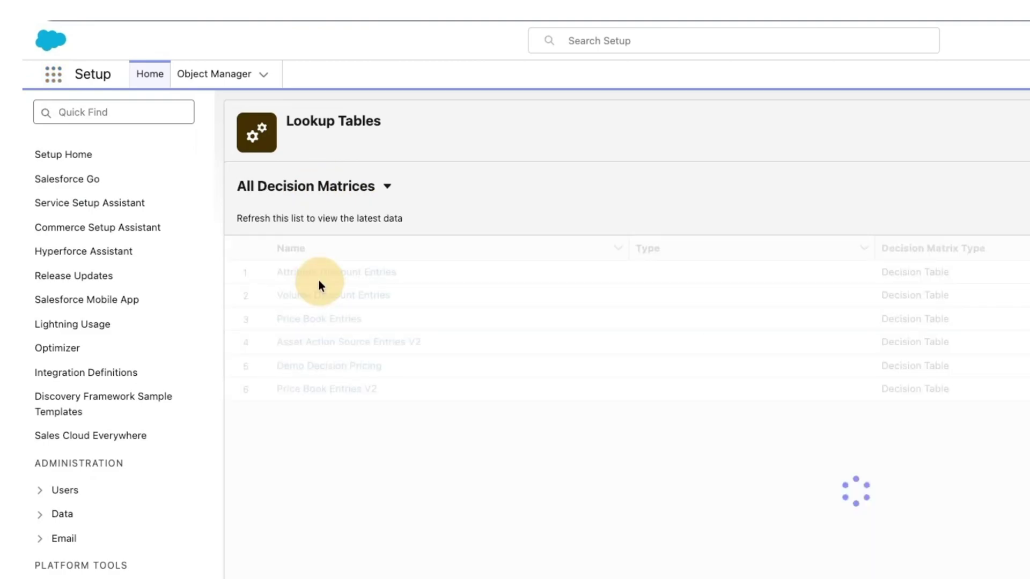
{"action": "scroll", "coordinate": [392, 345], "scroll_direction": "down", "scroll_amount": 5}
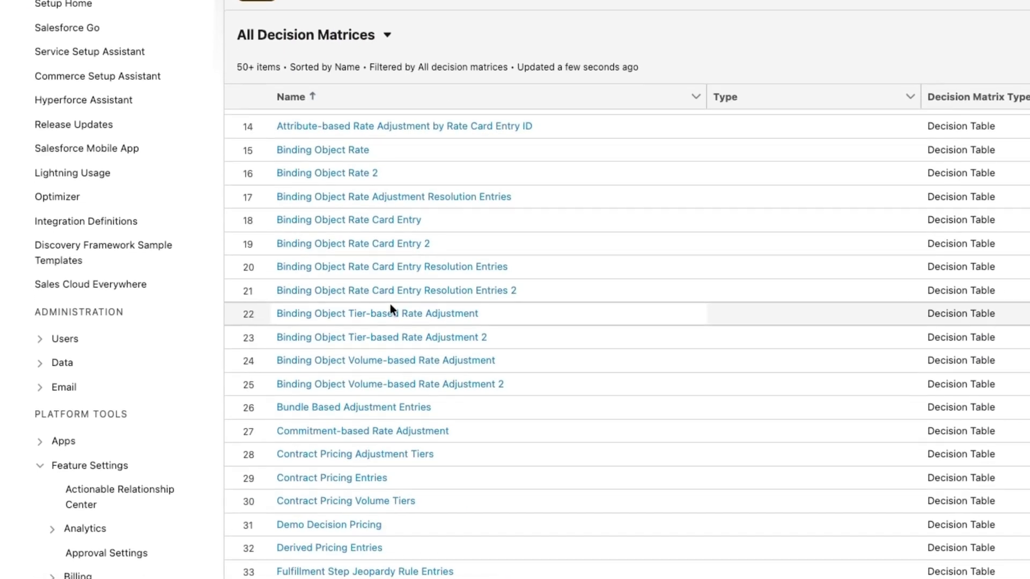
{"action": "left_click", "coordinate": [384, 411]}
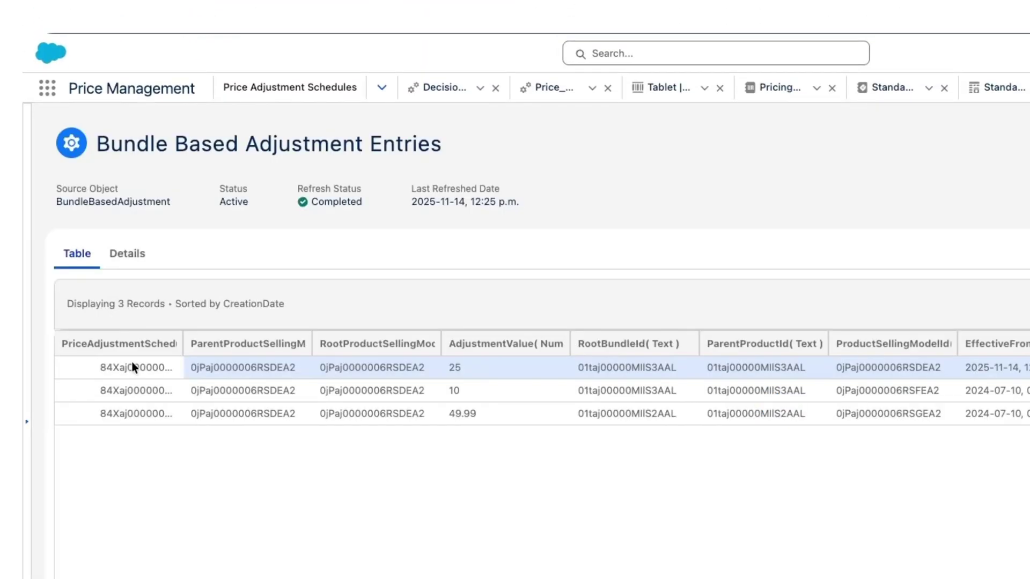
{"action": "left_click", "coordinate": [471, 345]}
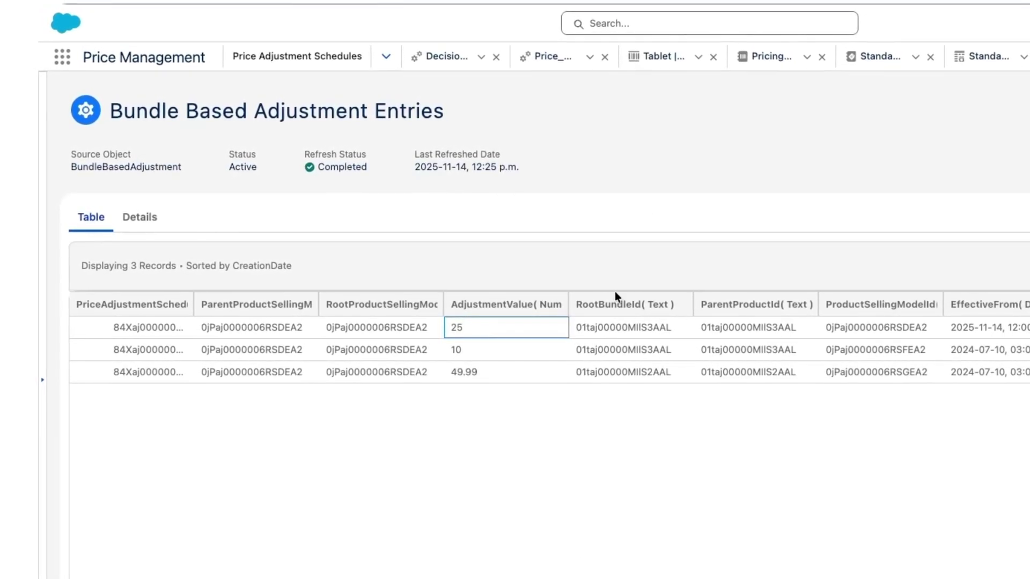
Open version Pricing Procedure V1 of the Pricing Procedure from the Pricing Procedures list.
{"action": "left_click", "coordinate": [383, 60]}
{"action": "left_click", "coordinate": [349, 243]}
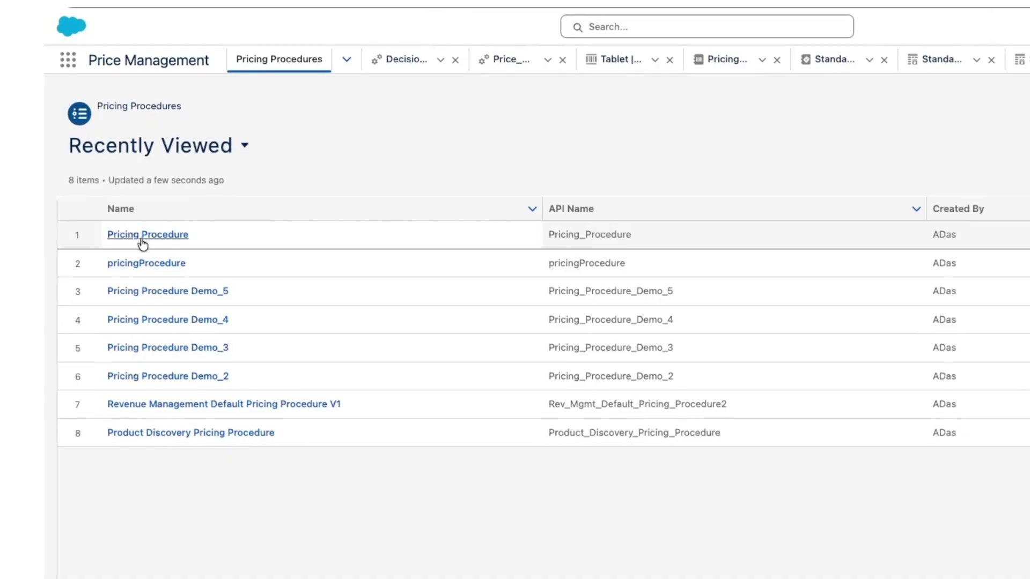
{"action": "left_click", "coordinate": [150, 240]}
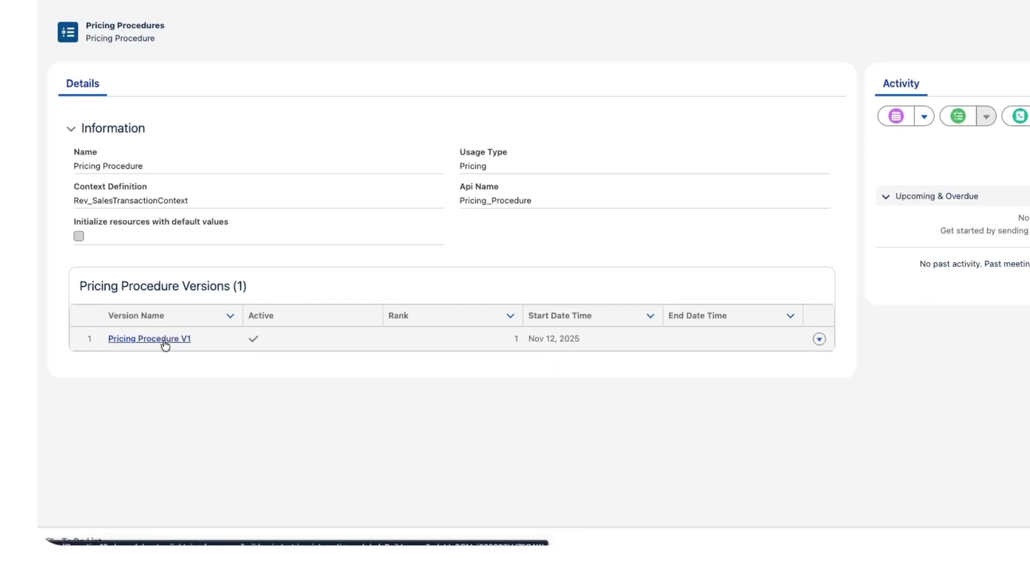
{"action": "left_click", "coordinate": [192, 322]}
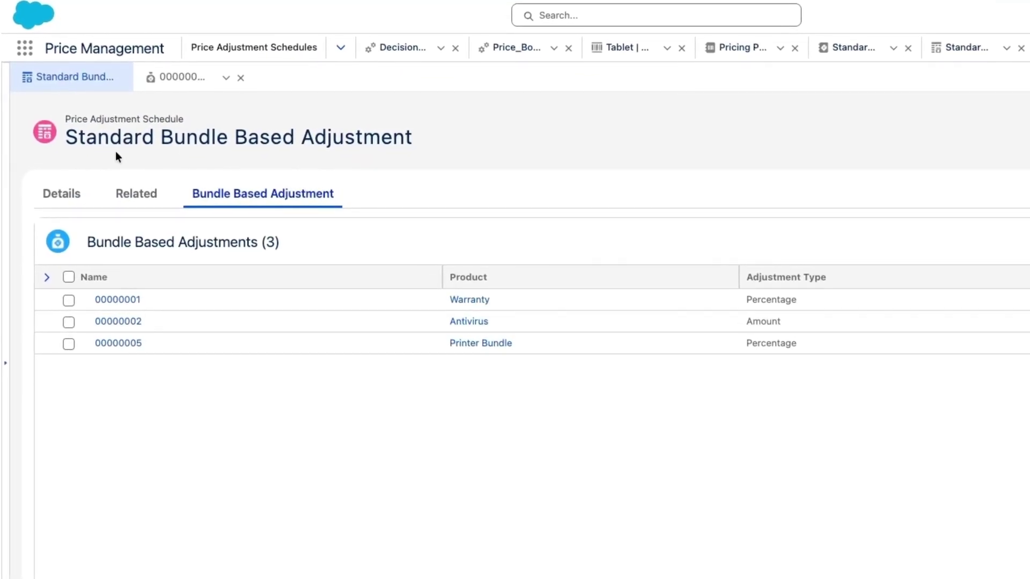
View the Standard Bundle Based Adjustment schedule's details, then add a new resource of type Constant in Pricing Procedure V1.
{"action": "left_click", "coordinate": [59, 193]}
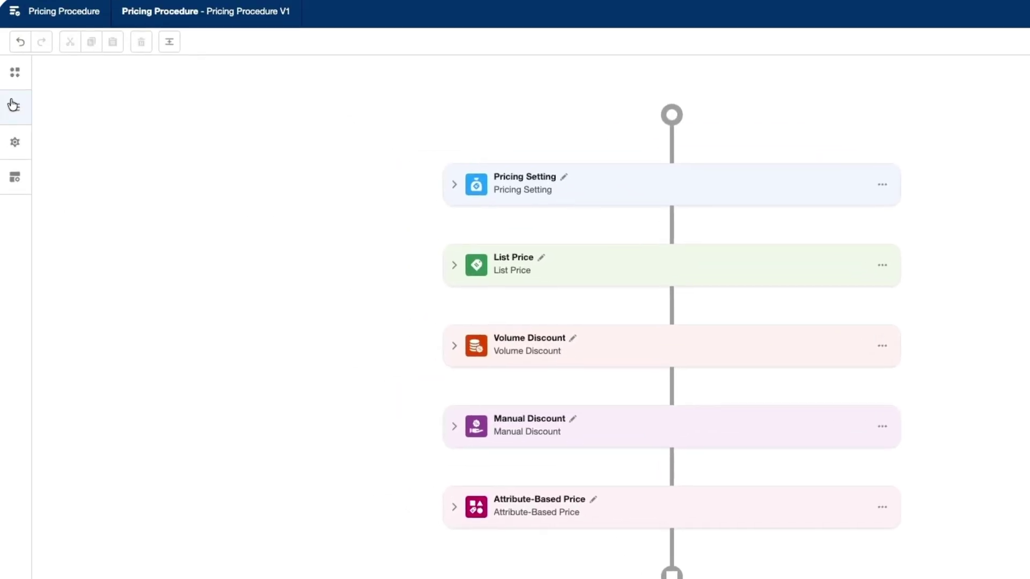
{"action": "left_click", "coordinate": [13, 105]}
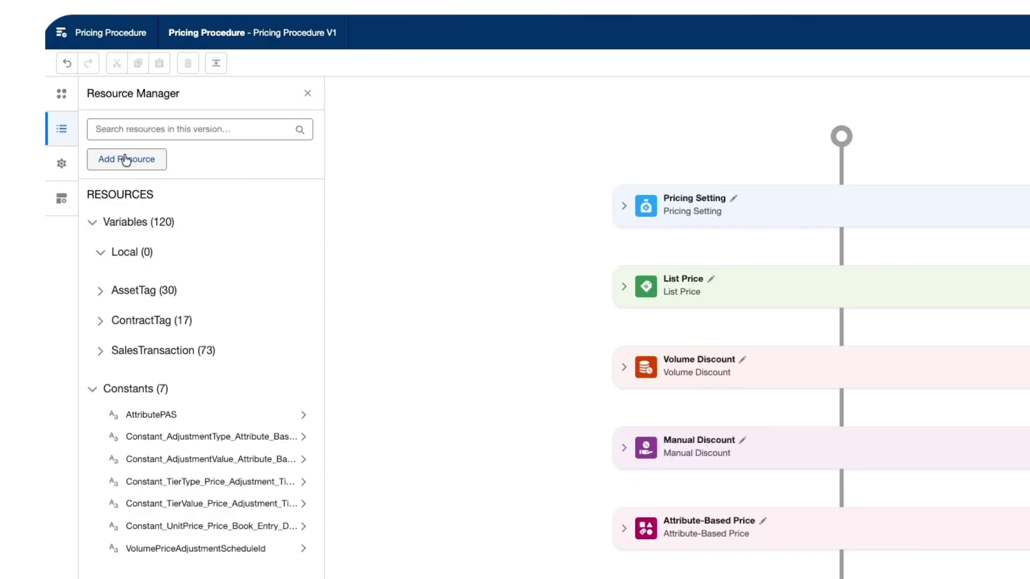
{"action": "left_click", "coordinate": [125, 159]}
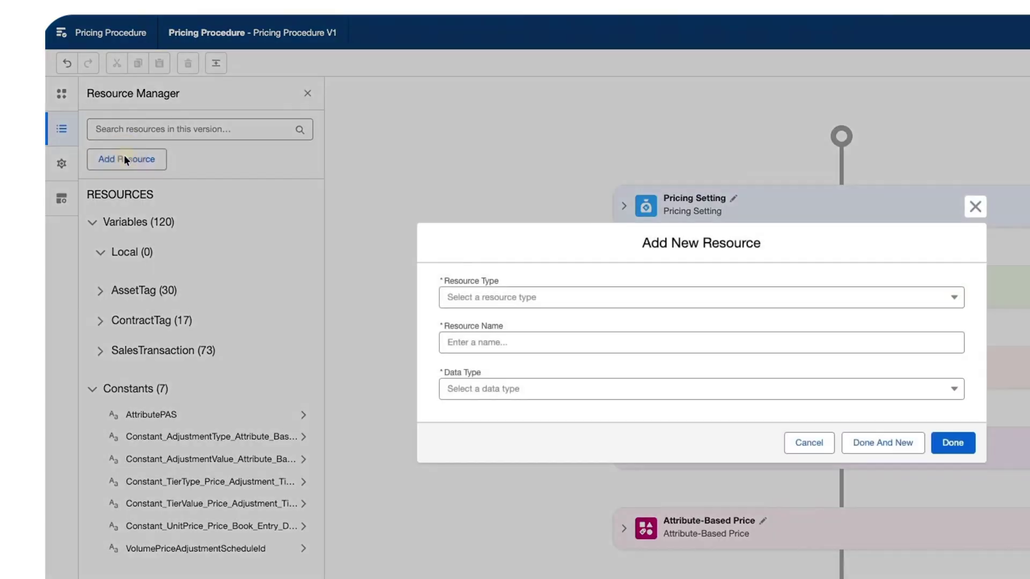
{"action": "left_click", "coordinate": [457, 297]}
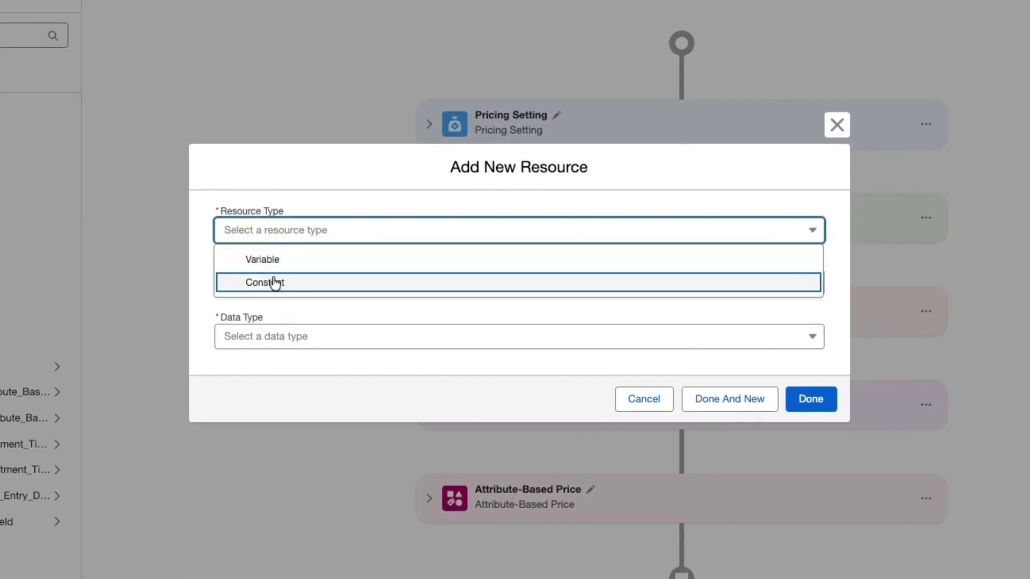
{"action": "left_click", "coordinate": [275, 284]}
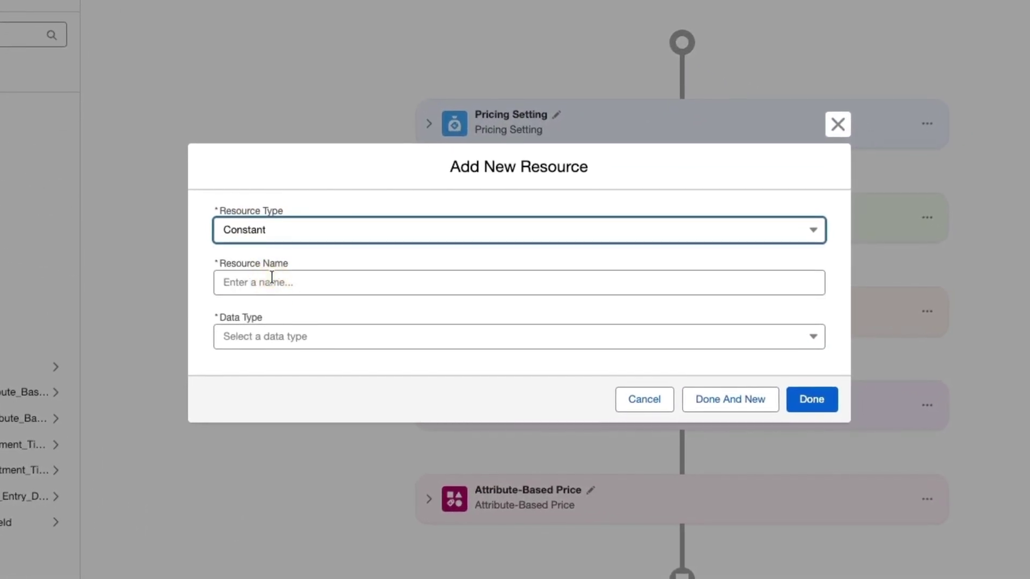
Name the constant BundleBasedAdjustmentId, set its data type to Text, enter its value and save the resource.
{"action": "left_click", "coordinate": [271, 278]}
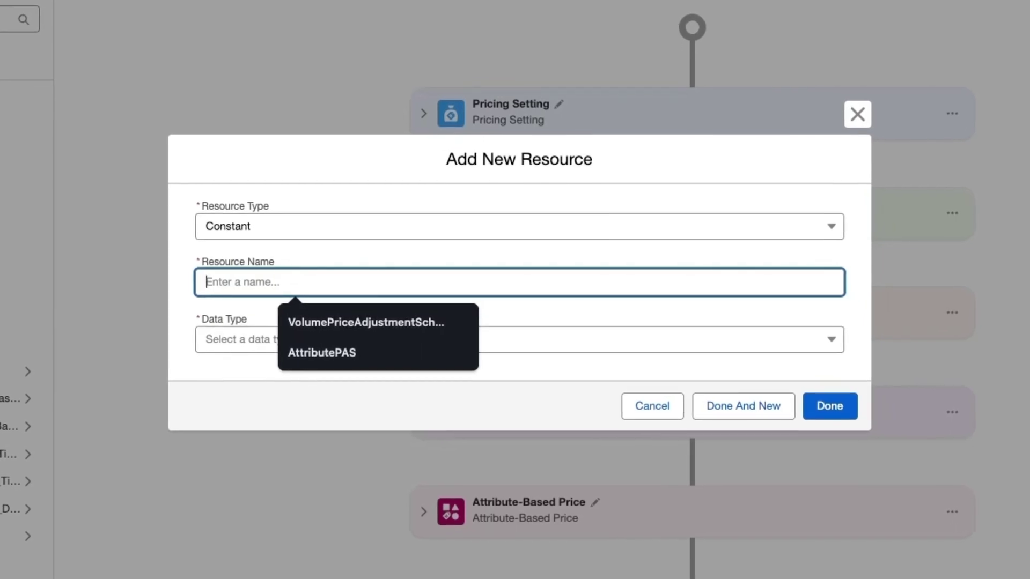
{"action": "key", "text": "Tab"}
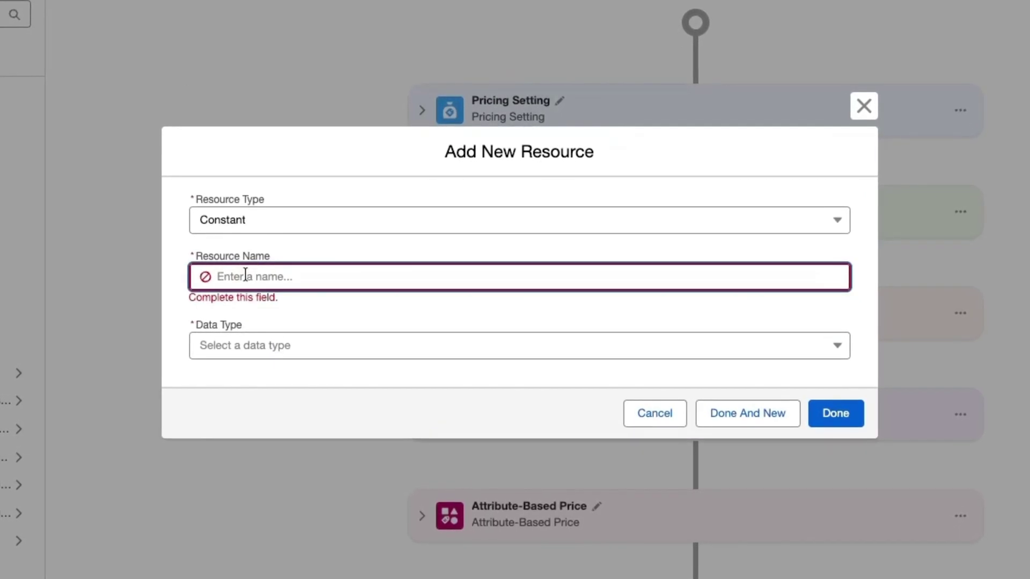
{"action": "left_click", "coordinate": [286, 354]}
{"action": "left_click", "coordinate": [291, 448]}
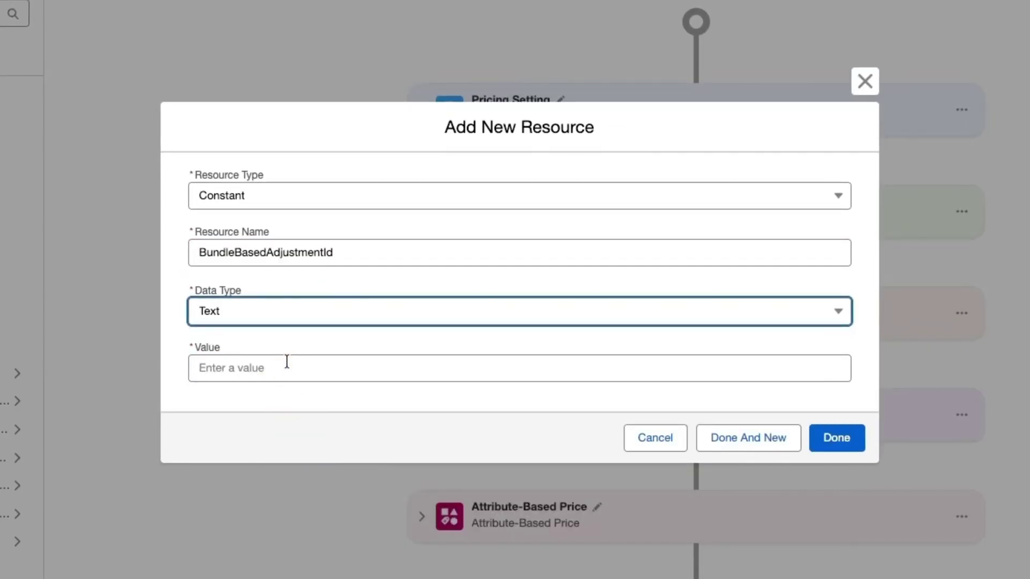
{"action": "left_click", "coordinate": [286, 369]}
{"action": "type", "text": "BundleBasedAdjustmentId"}
{"action": "left_click", "coordinate": [833, 437]}
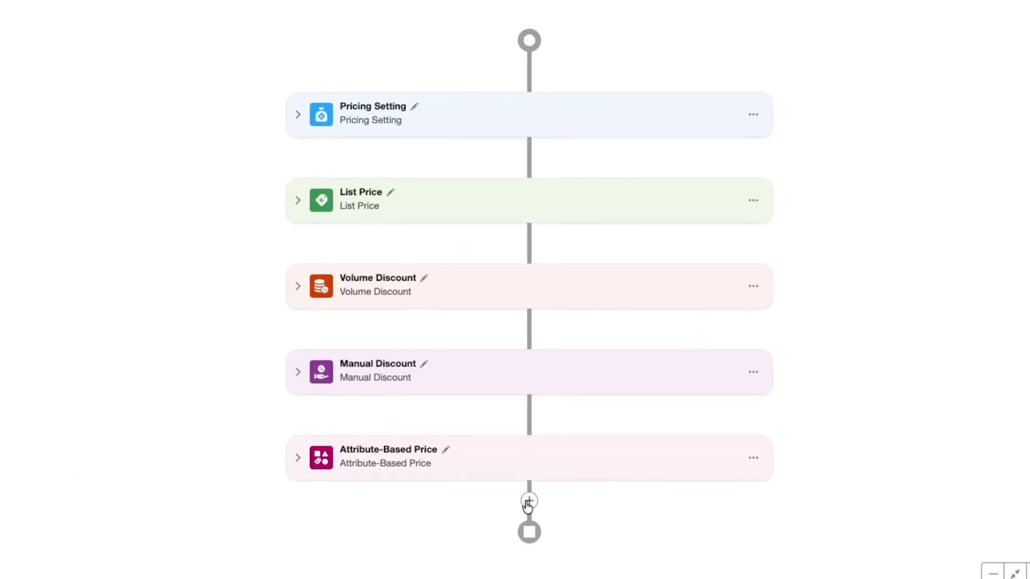
Add a Bundle-Based Price element after Attribute-Based Price in the pricing procedure.
{"action": "left_click", "coordinate": [529, 491]}
{"action": "scroll", "coordinate": [461, 329], "scroll_direction": "down", "scroll_amount": 5}
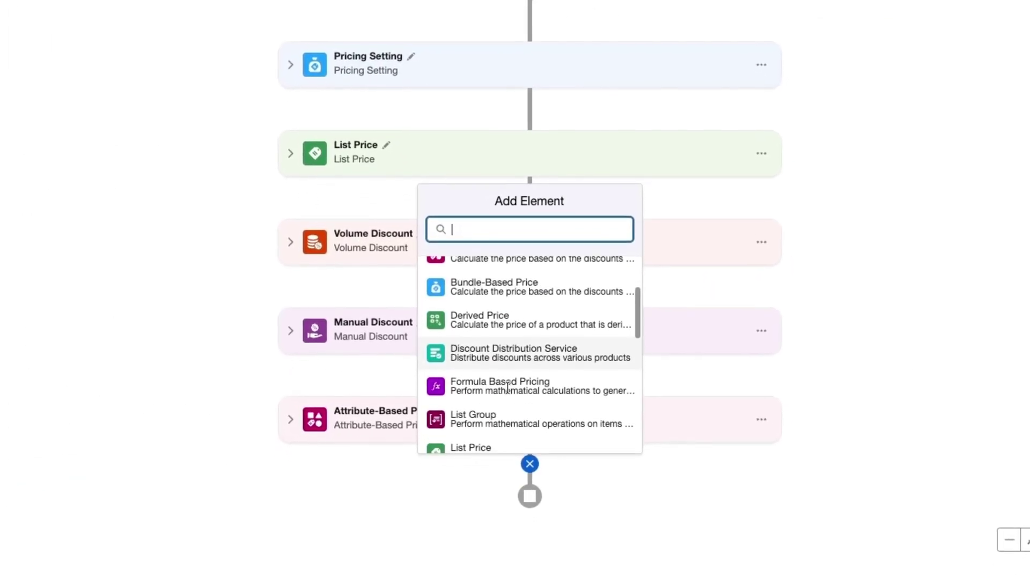
{"action": "left_click", "coordinate": [495, 275]}
{"action": "scroll", "coordinate": [492, 397], "scroll_direction": "down", "scroll_amount": 3}
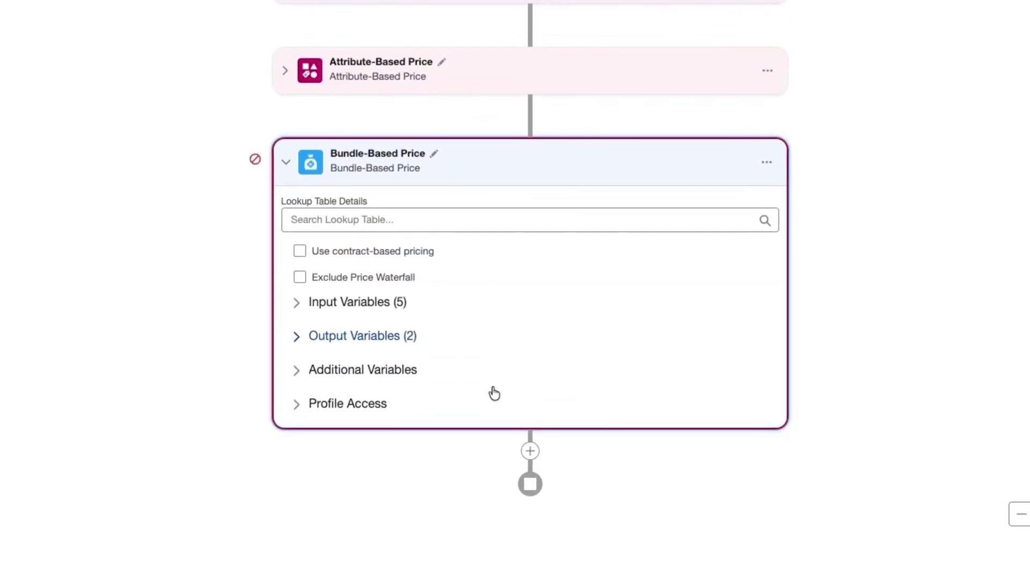
Set the lookup table of the Bundle-Based Price element to Bundle Based Adjustment Entries.
{"action": "left_click", "coordinate": [365, 212]}
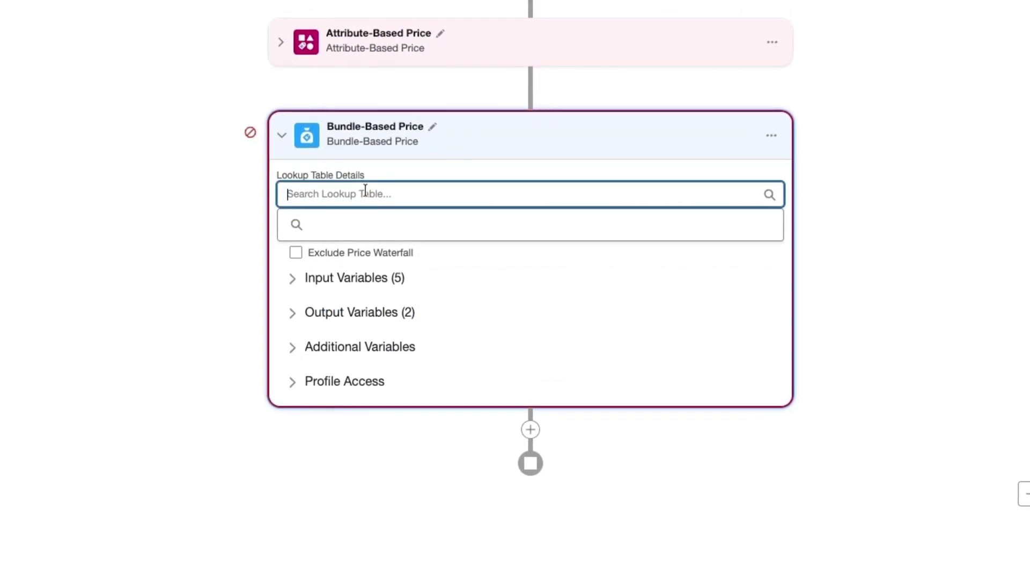
{"action": "type", "text": "bundk"}
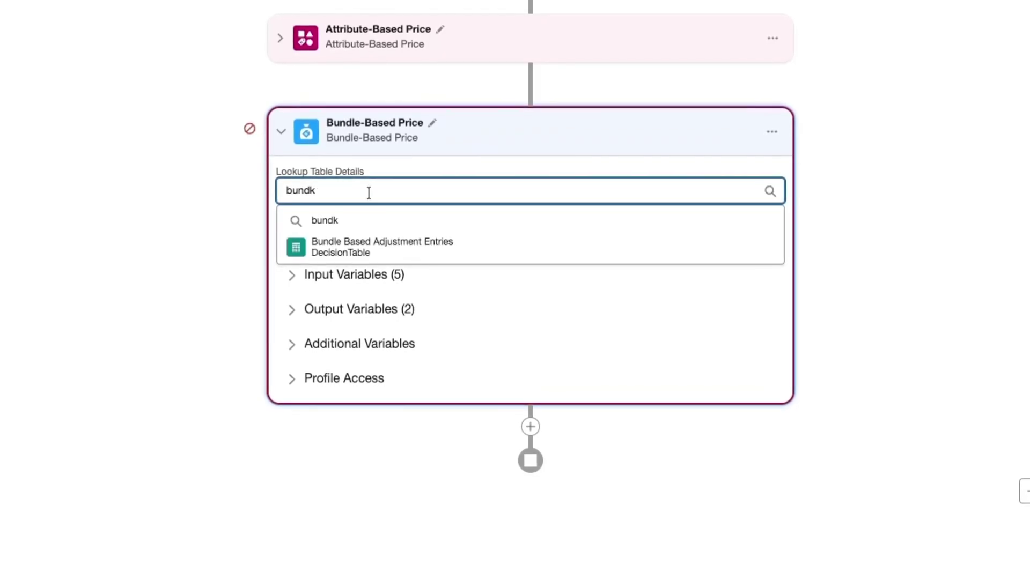
{"action": "left_click", "coordinate": [391, 250]}
In the Bundle-Based Price input rule variables, map Price Adjustment Schedule to BundleBasedAdjustmentId and Product Selling Model to ProductSellingModel.
{"action": "left_click", "coordinate": [306, 322]}
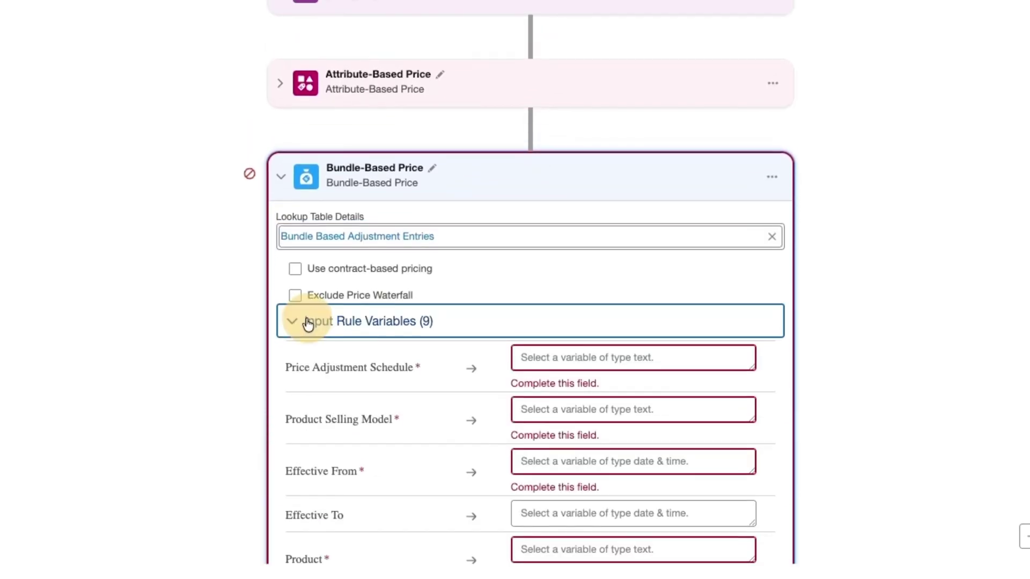
{"action": "scroll", "coordinate": [530, 293], "scroll_direction": "down", "scroll_amount": 5}
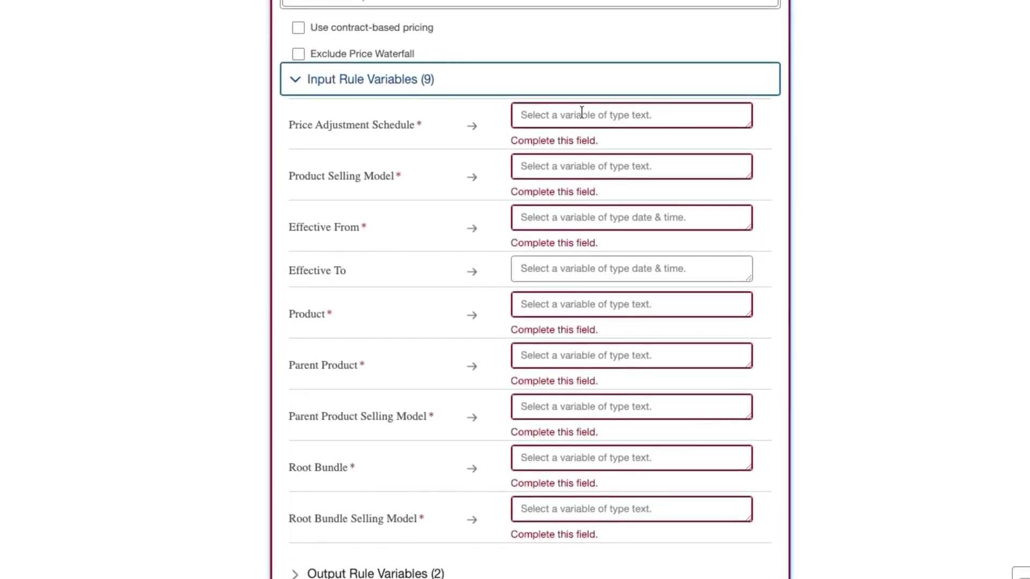
{"action": "type", "text": "bundle"}
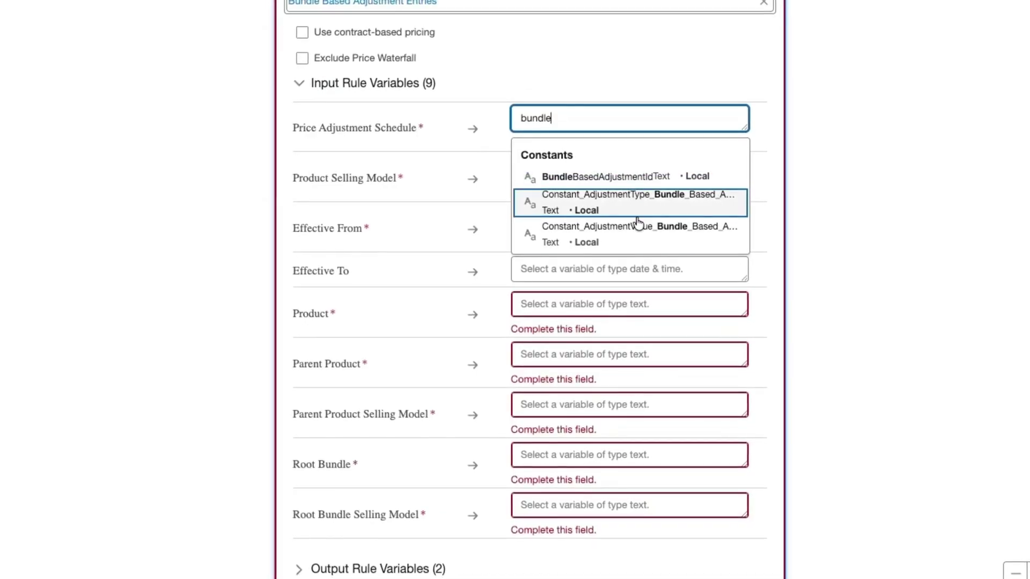
{"action": "left_click", "coordinate": [642, 178]}
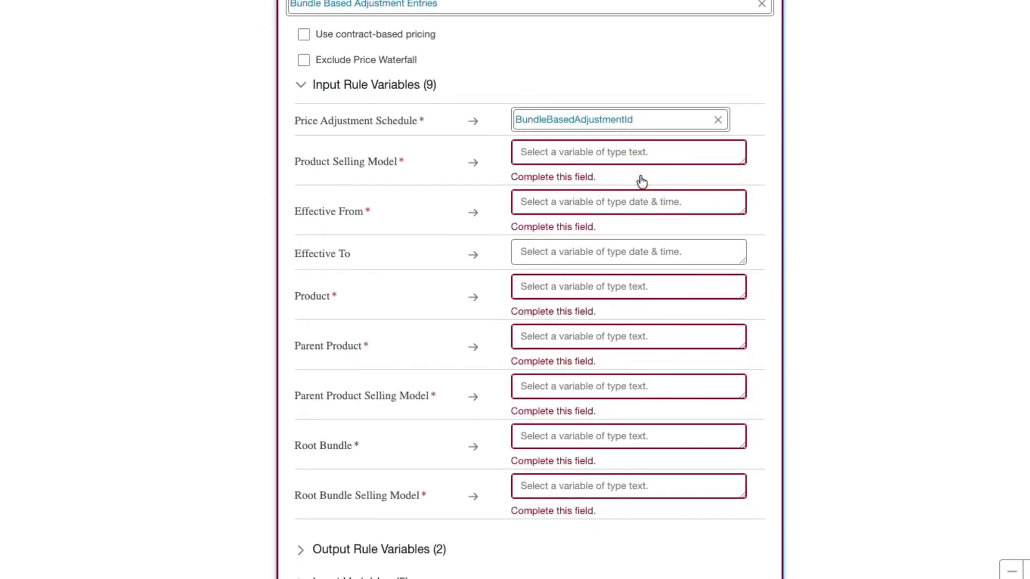
{"action": "type", "text": "produc"}
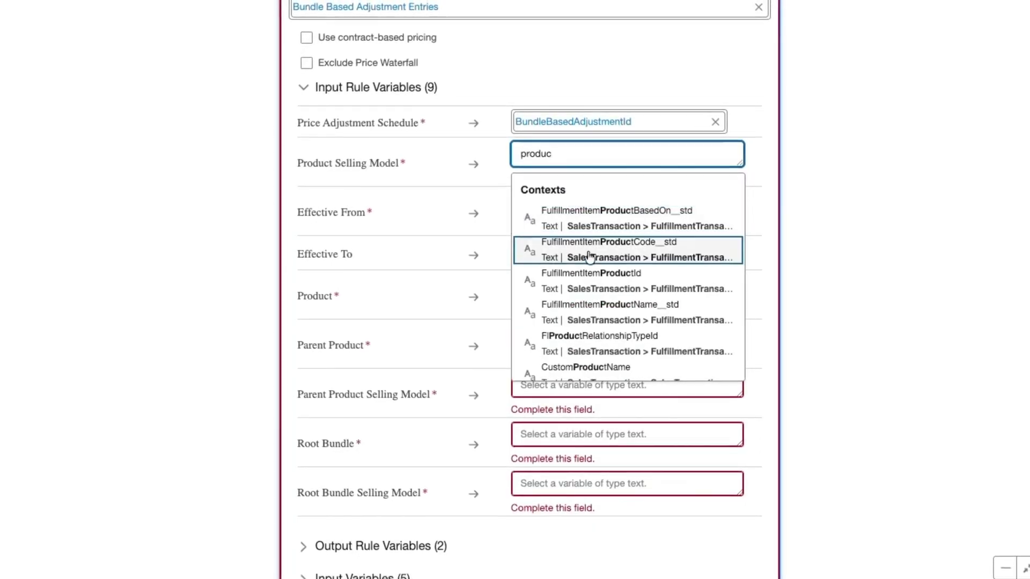
{"action": "scroll", "coordinate": [586, 252], "scroll_direction": "down", "scroll_amount": 3}
{"action": "left_click", "coordinate": [594, 186]}
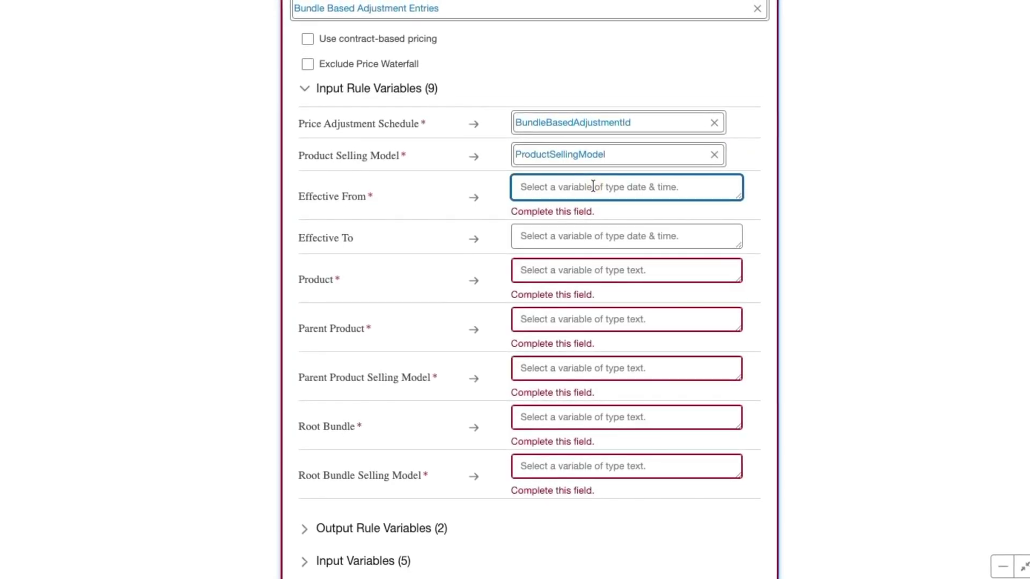
Map both the Effective From and Effective To input rule variables to EffectiveFrom.
{"action": "type", "text": "effectivefro"}
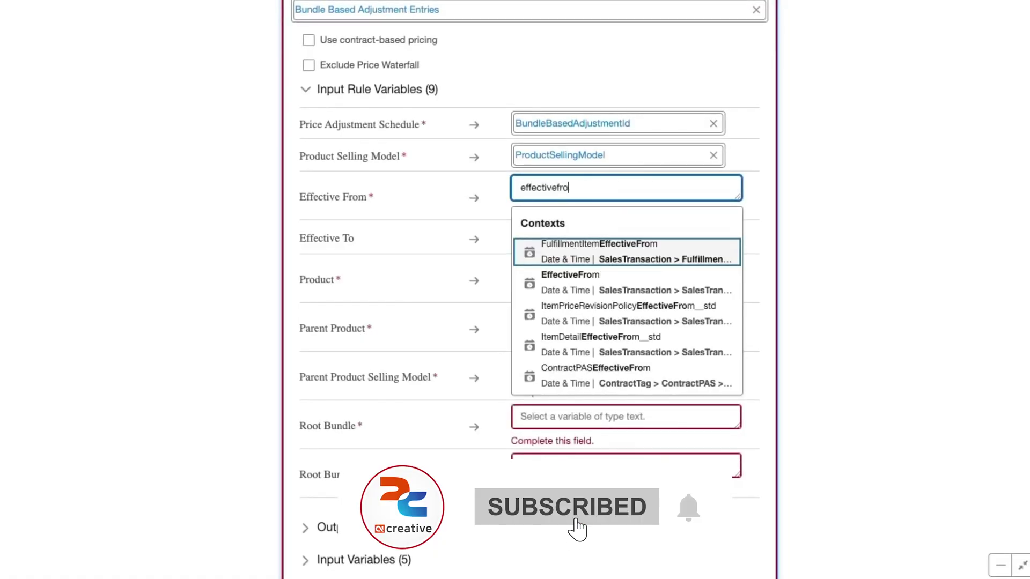
{"action": "key", "text": "Down"}
{"action": "key", "text": "Return"}
{"action": "type", "text": "effectivefr"}
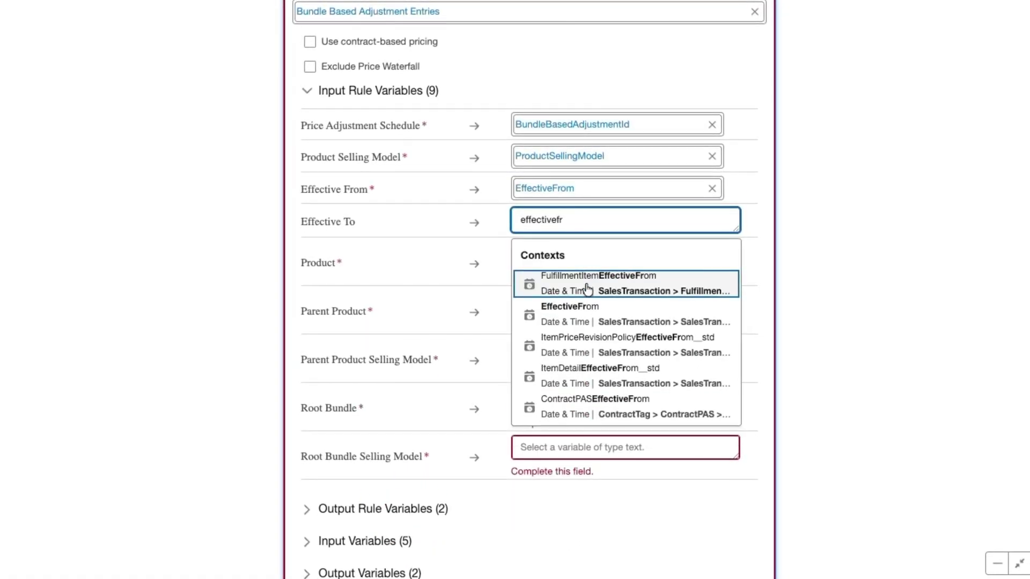
{"action": "left_click", "coordinate": [592, 314]}
Map Product to Product, Parent Product to MainItemProduct and Parent Product Selling Model to MainItemProductSellingModel.
{"action": "type", "text": "Produc"}
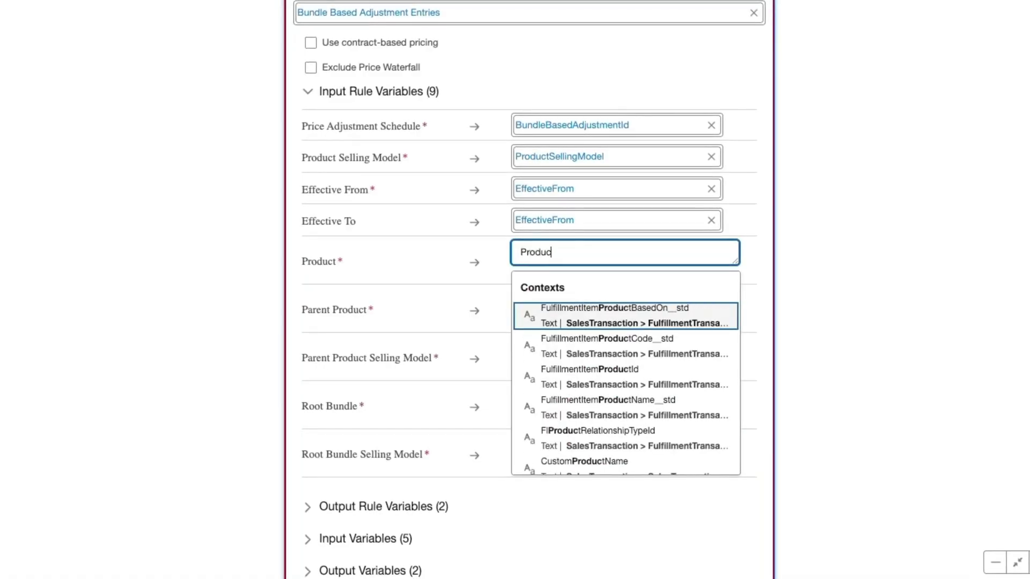
{"action": "type", "text": "t"}
{"action": "left_click", "coordinate": [605, 354]}
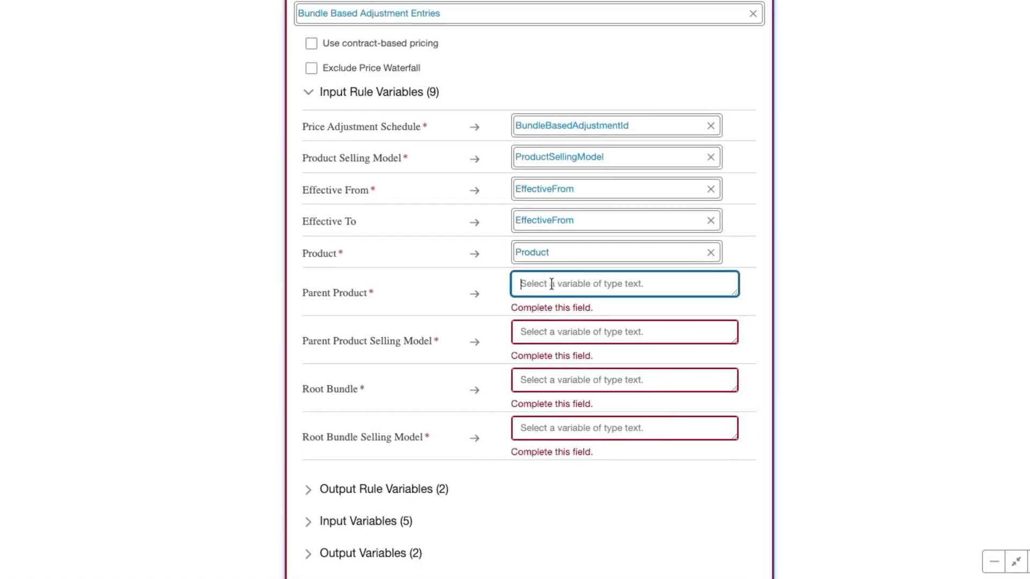
{"action": "type", "text": "MainIt"}
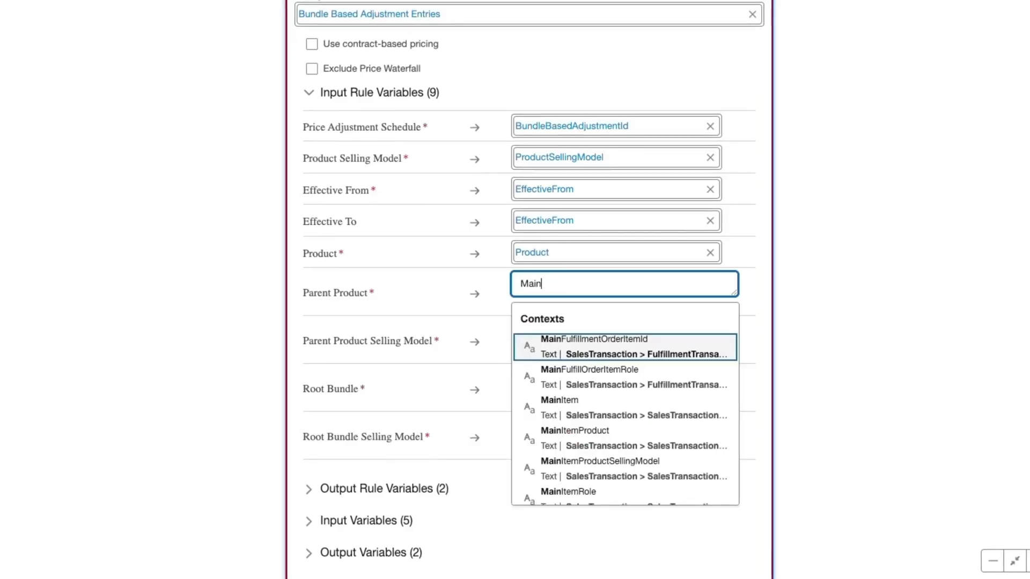
{"action": "left_click", "coordinate": [591, 367]}
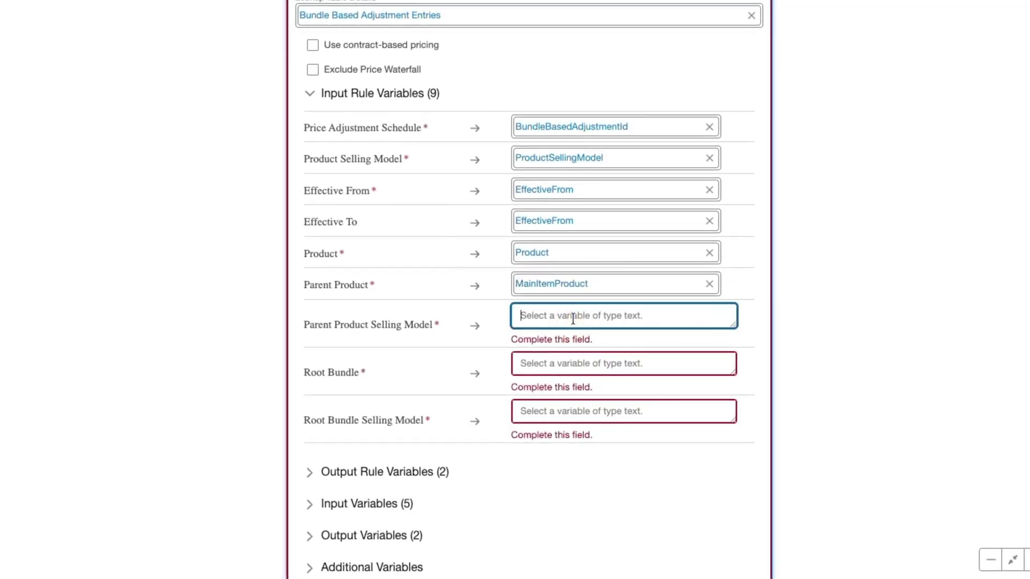
{"action": "left_click", "coordinate": [558, 357]}
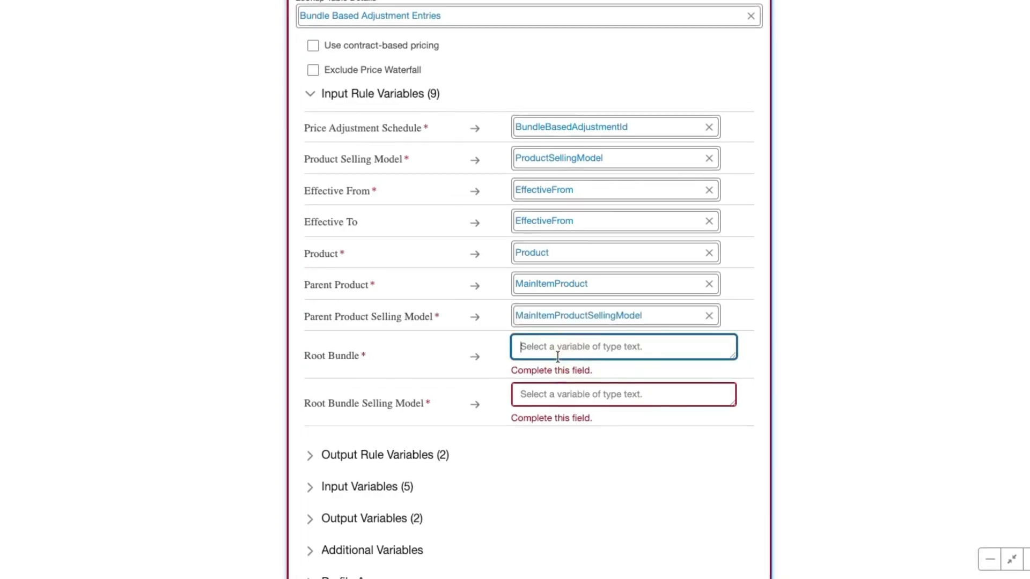
Map Root Bundle to RootItemProduct and Root Bundle Selling Model to RootProductSellingModel.
{"action": "type", "text": "rootI"}
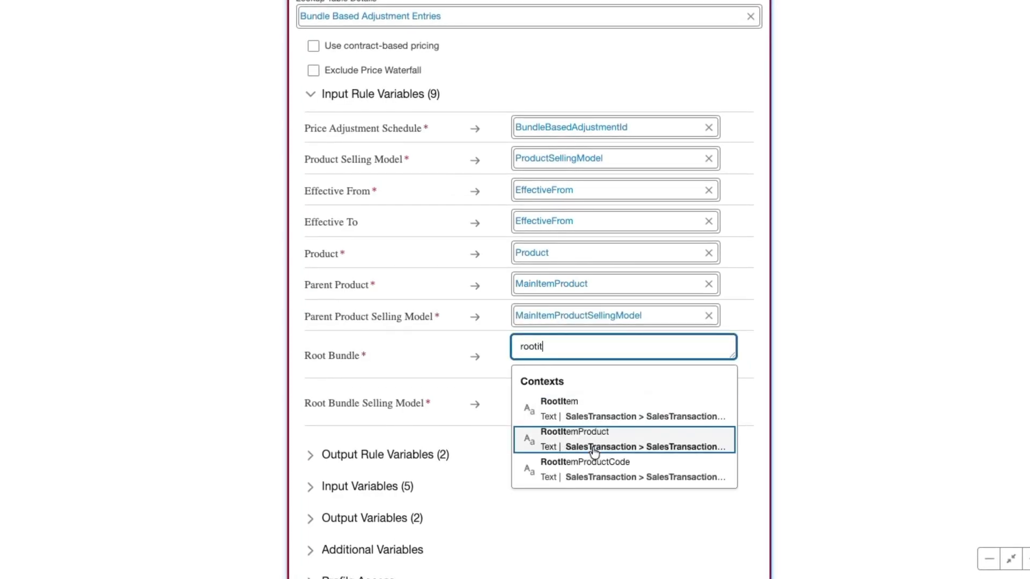
{"action": "left_click", "coordinate": [591, 445]}
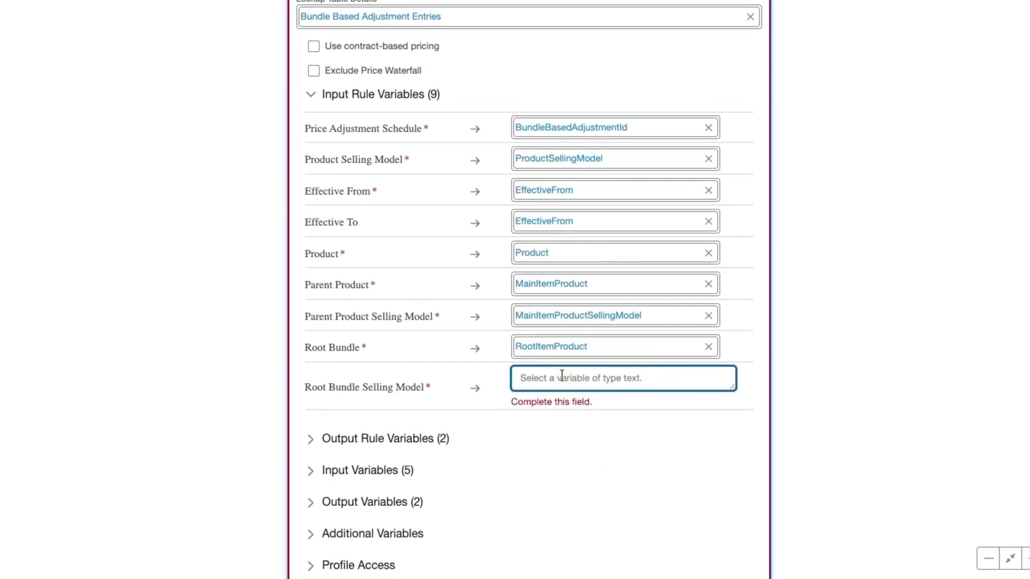
{"action": "type", "text": "rootproduct"}
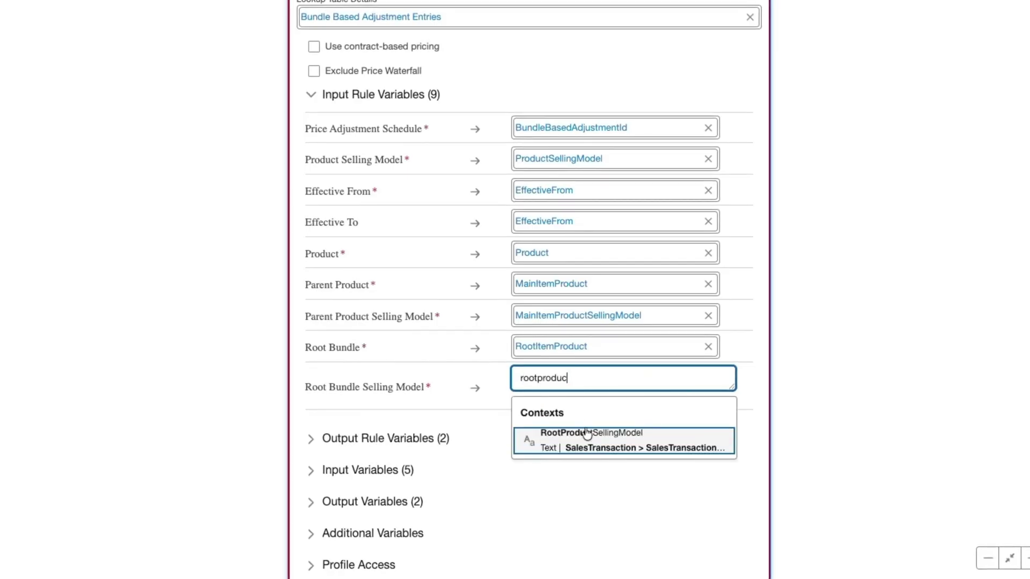
{"action": "left_click", "coordinate": [590, 441]}
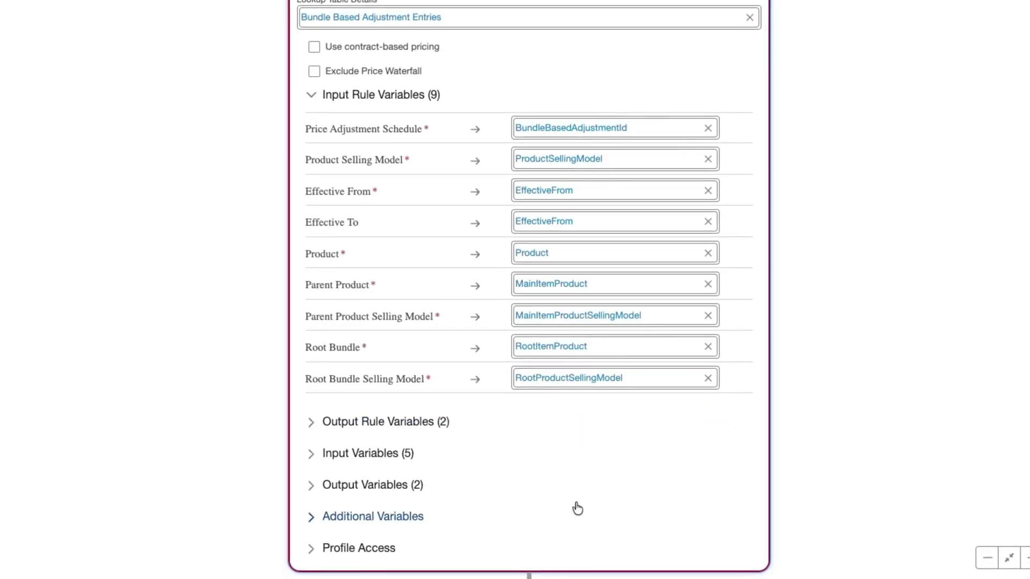
In the element's input variables, map Inclusive Price to InclusivePrice and Quantity to LineItemQuantity.
{"action": "scroll", "coordinate": [577, 509], "scroll_direction": "down", "scroll_amount": 1}
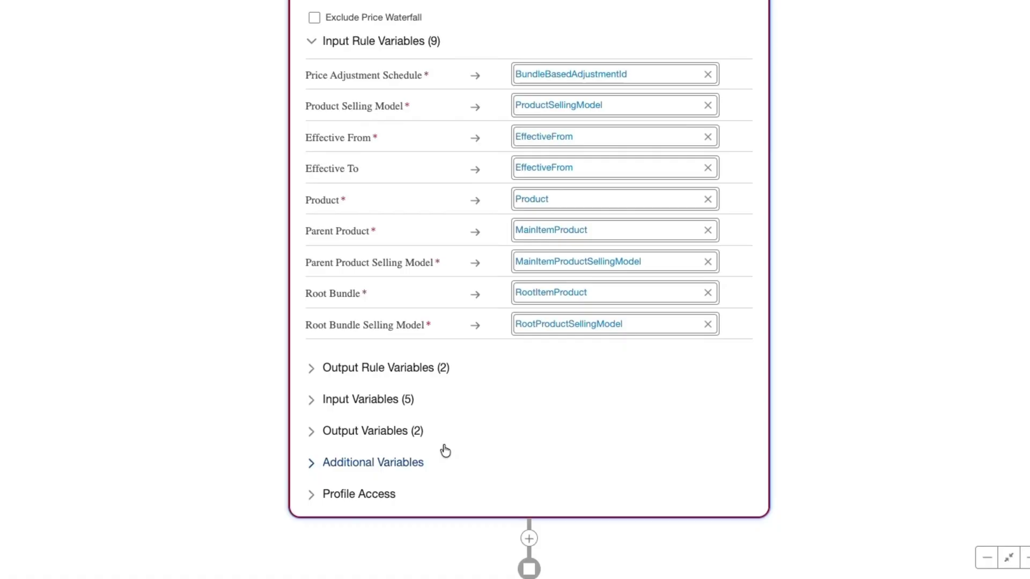
{"action": "left_click", "coordinate": [322, 402]}
{"action": "scroll", "coordinate": [458, 414], "scroll_direction": "down", "scroll_amount": 5}
{"action": "left_click", "coordinate": [554, 188]}
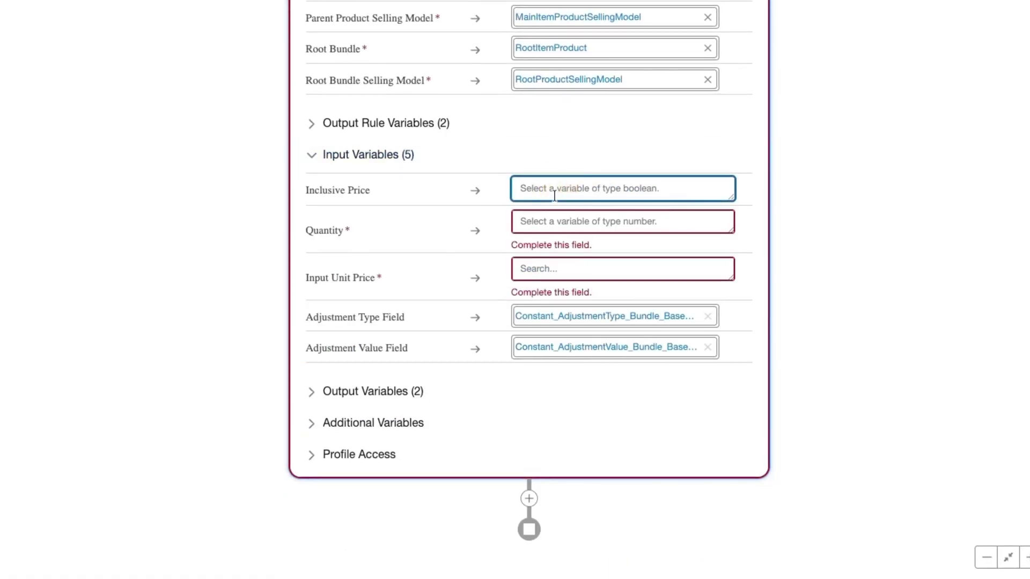
{"action": "type", "text": "inclusi"}
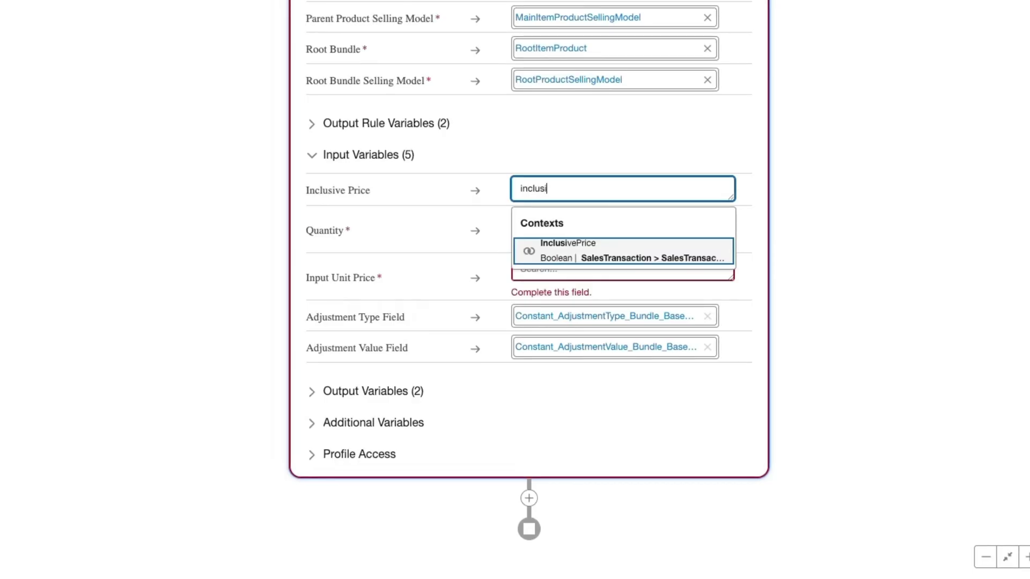
{"action": "left_click", "coordinate": [602, 253]}
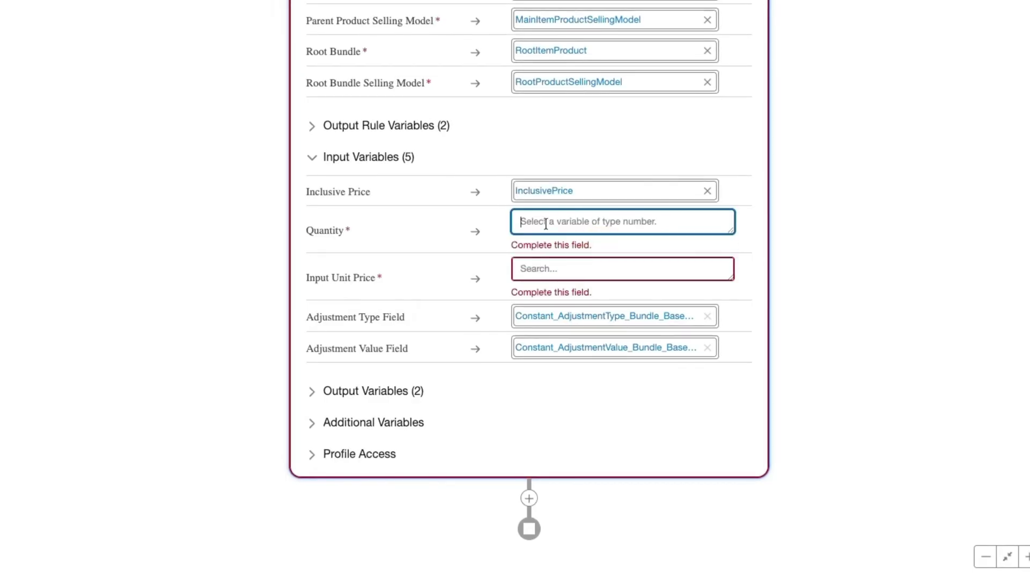
{"action": "type", "text": "line"}
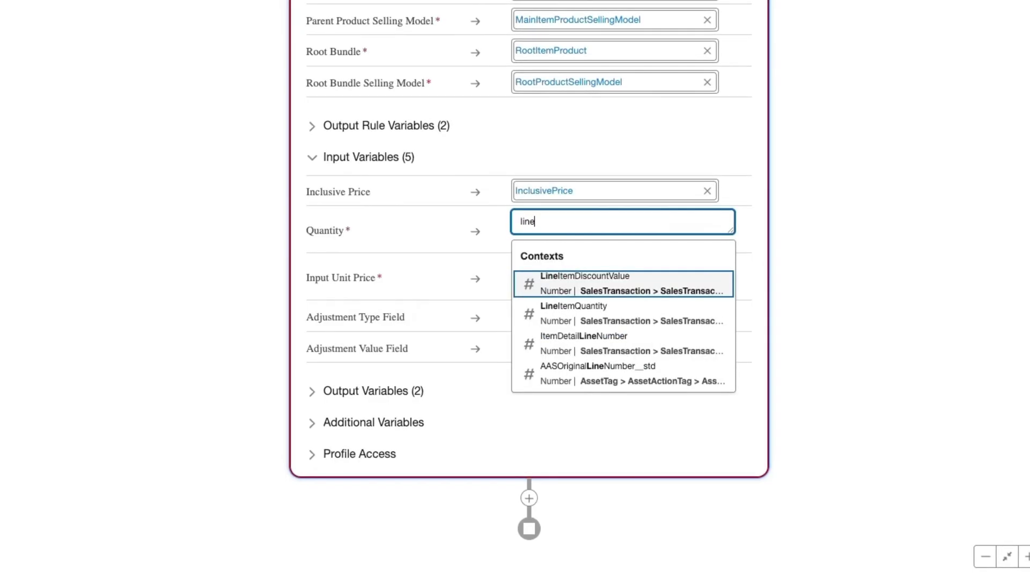
{"action": "type", "text": "it"}
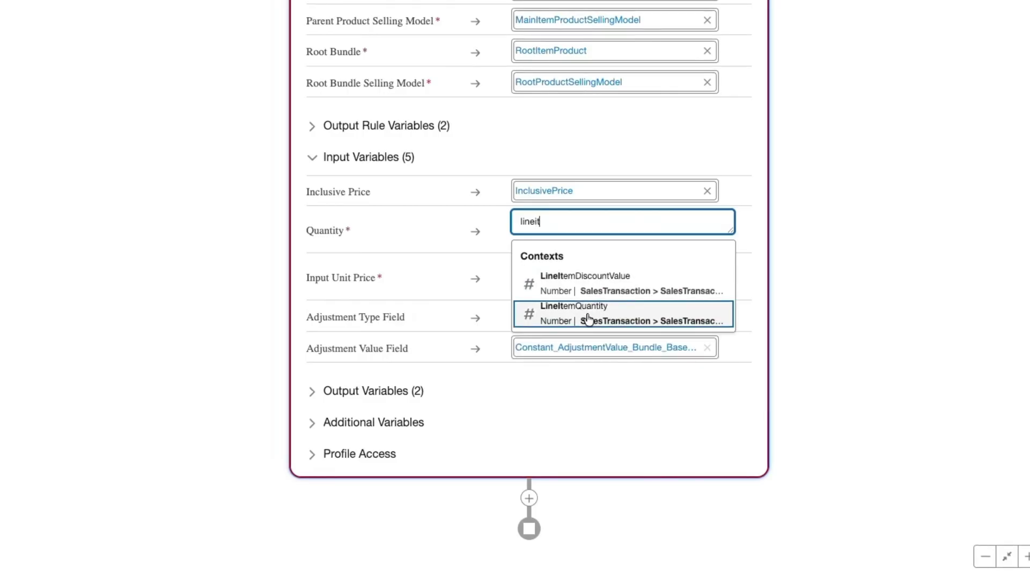
{"action": "left_click", "coordinate": [589, 319]}
Map Input Unit Price to NetUnitPrice and collapse the Bundle-Based Price element.
{"action": "left_click", "coordinate": [553, 270]}
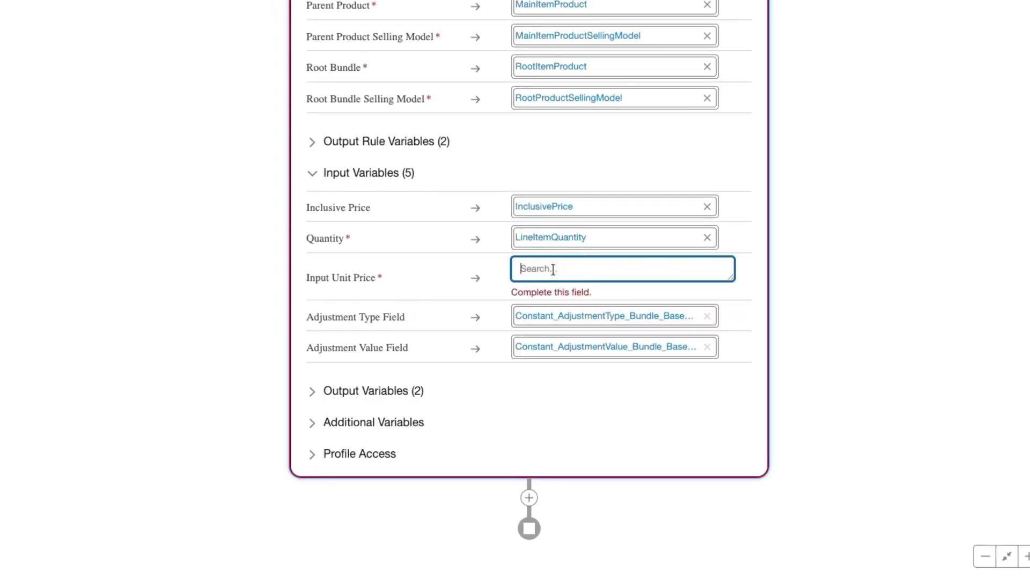
{"action": "type", "text": "netunit"}
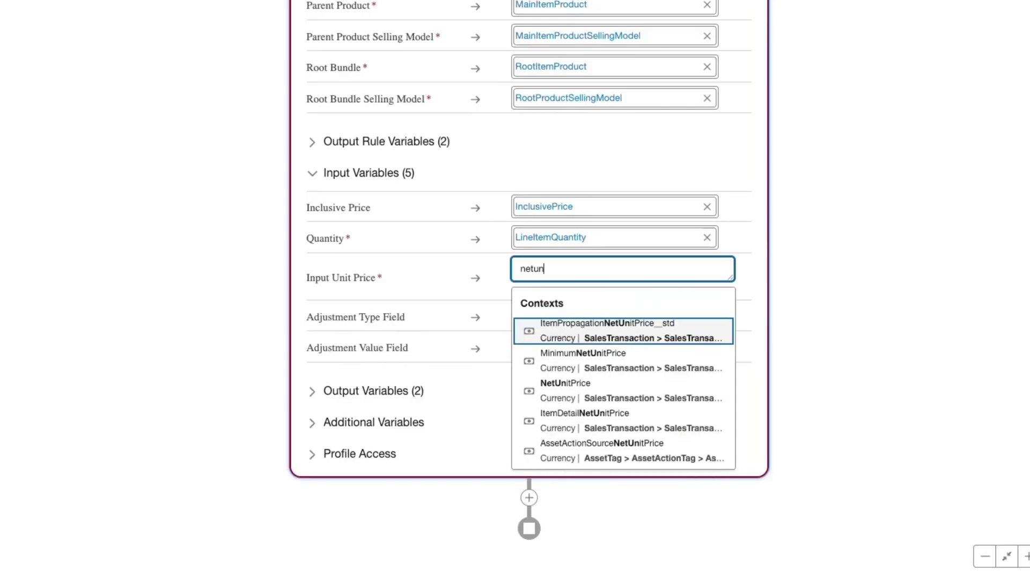
{"action": "left_click", "coordinate": [584, 389]}
{"action": "scroll", "coordinate": [584, 389], "scroll_direction": "up", "scroll_amount": 8}
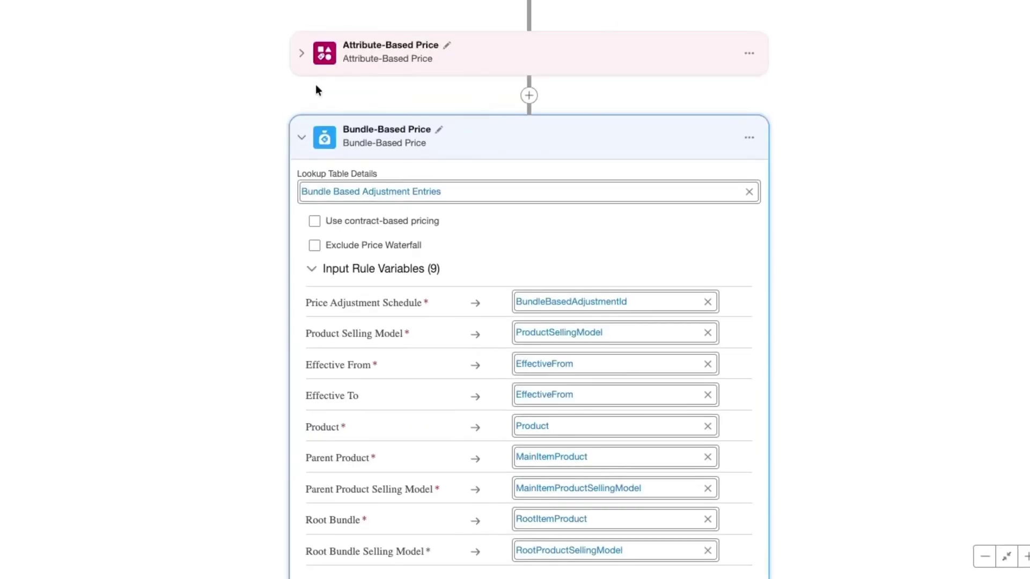
{"action": "left_click", "coordinate": [302, 137]}
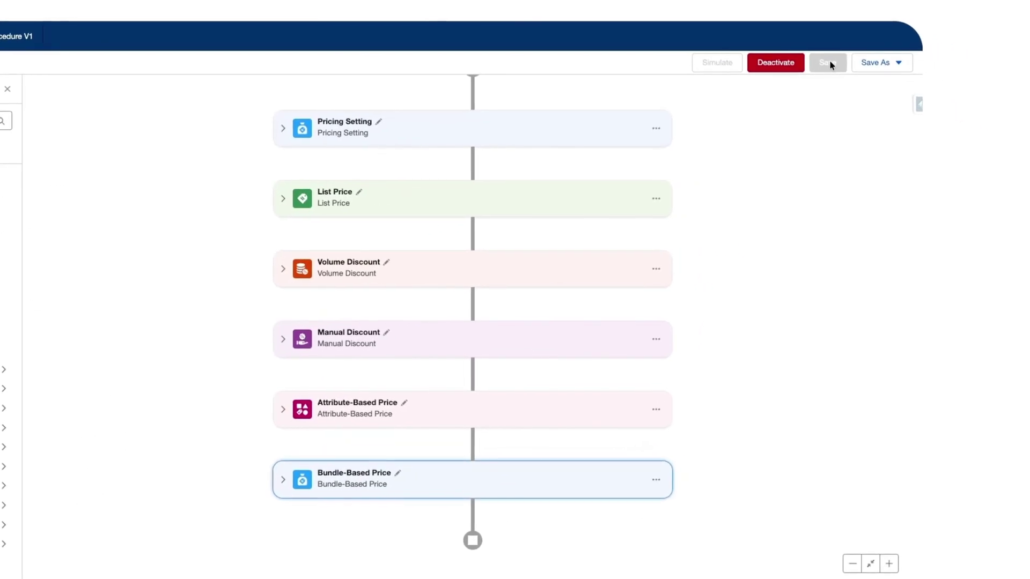
Deactivate the current pricing procedure version and confirm the deactivation.
{"action": "left_click", "coordinate": [880, 85]}
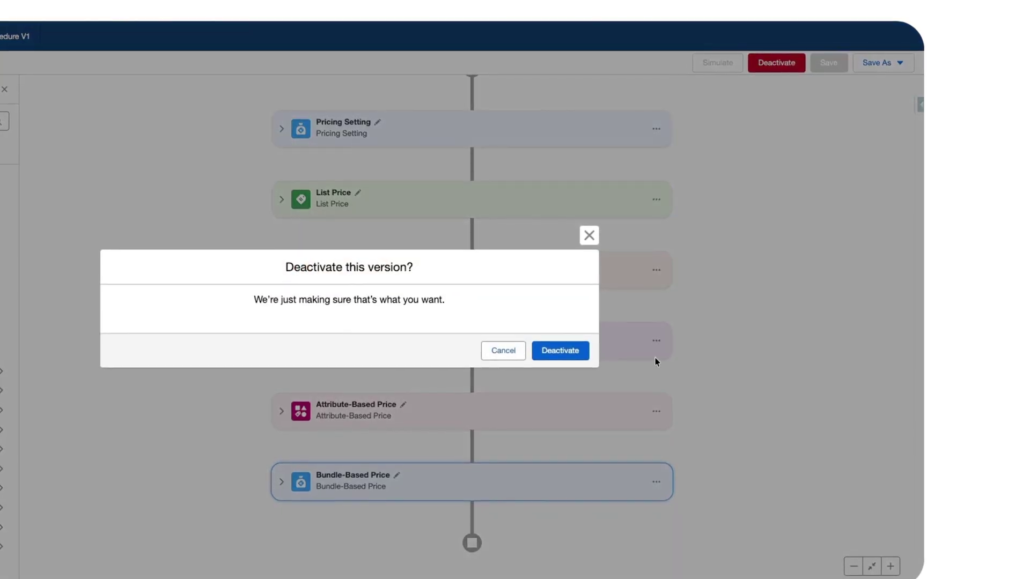
{"action": "left_click", "coordinate": [568, 353]}
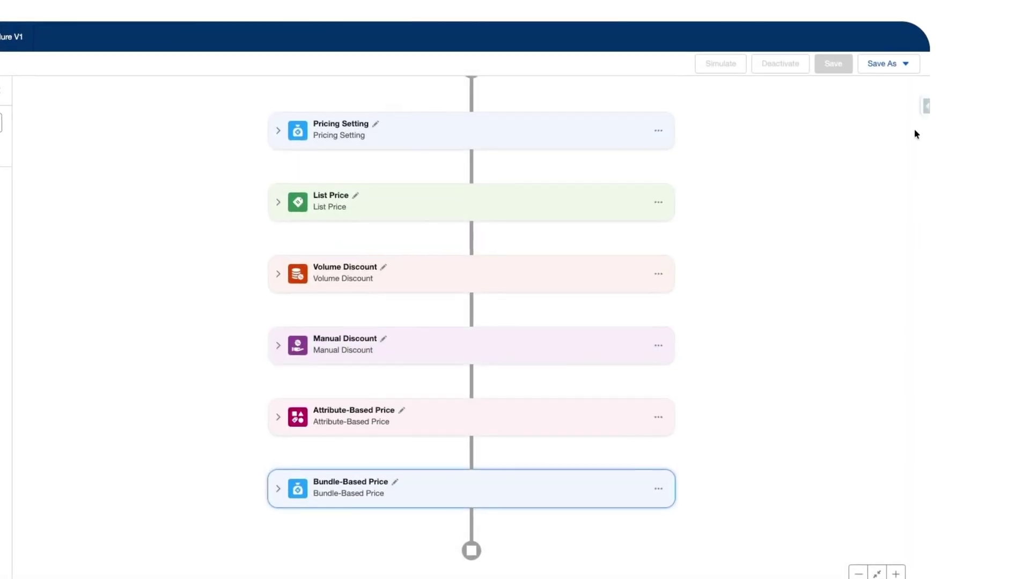
{"action": "left_click", "coordinate": [902, 64]}
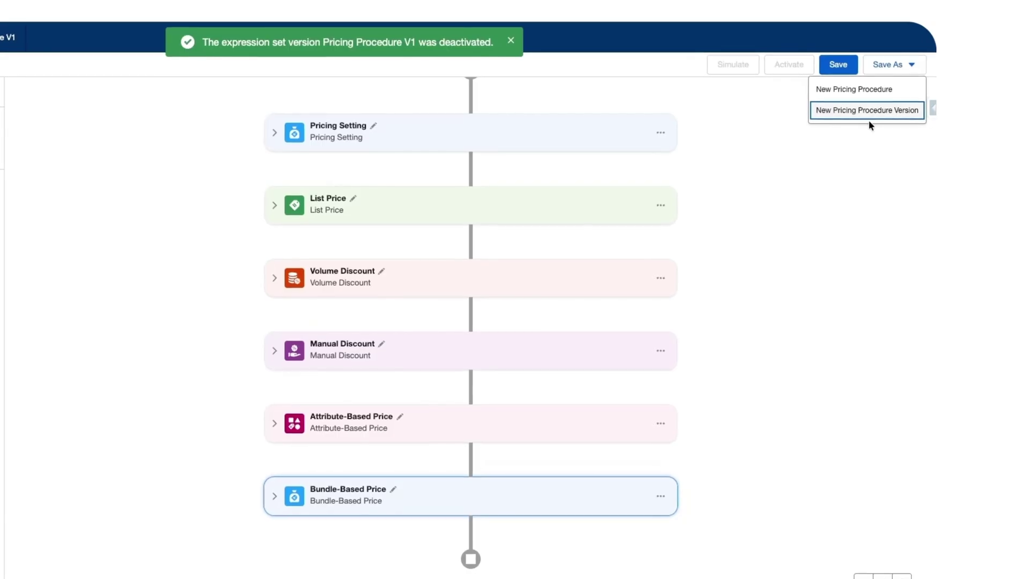
{"action": "left_click", "coordinate": [838, 138]}
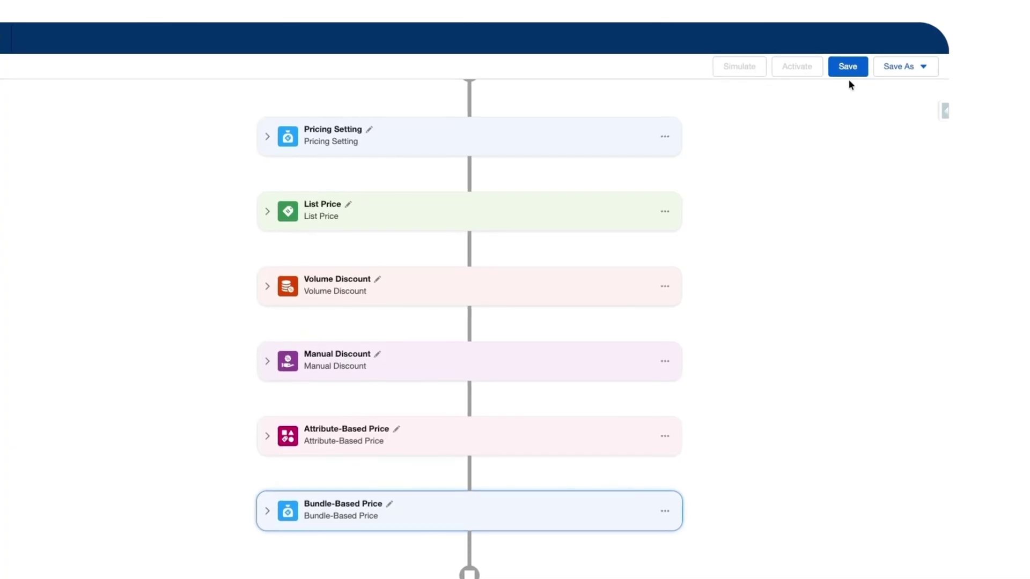
Save the pricing procedure with the new Bundle-Based Price element and activate it.
{"action": "mouse_move", "coordinate": [448, 533]}
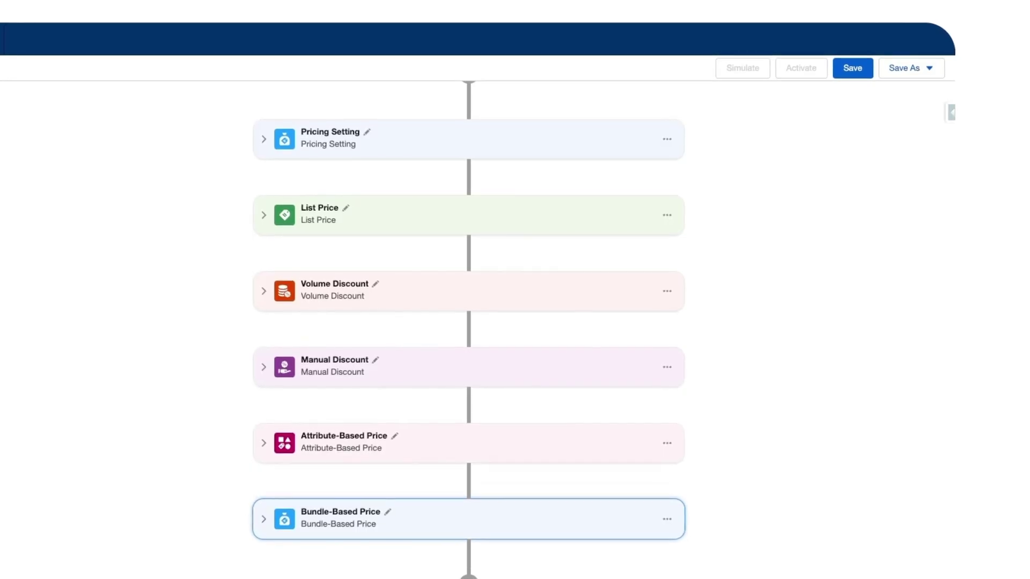
{"action": "left_click", "coordinate": [857, 69]}
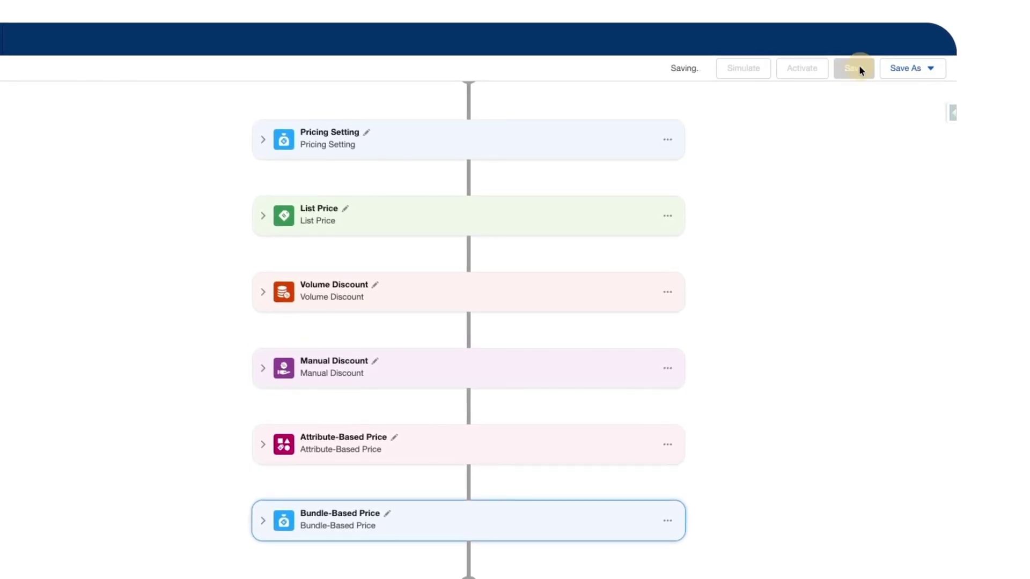
{"action": "left_click", "coordinate": [803, 68]}
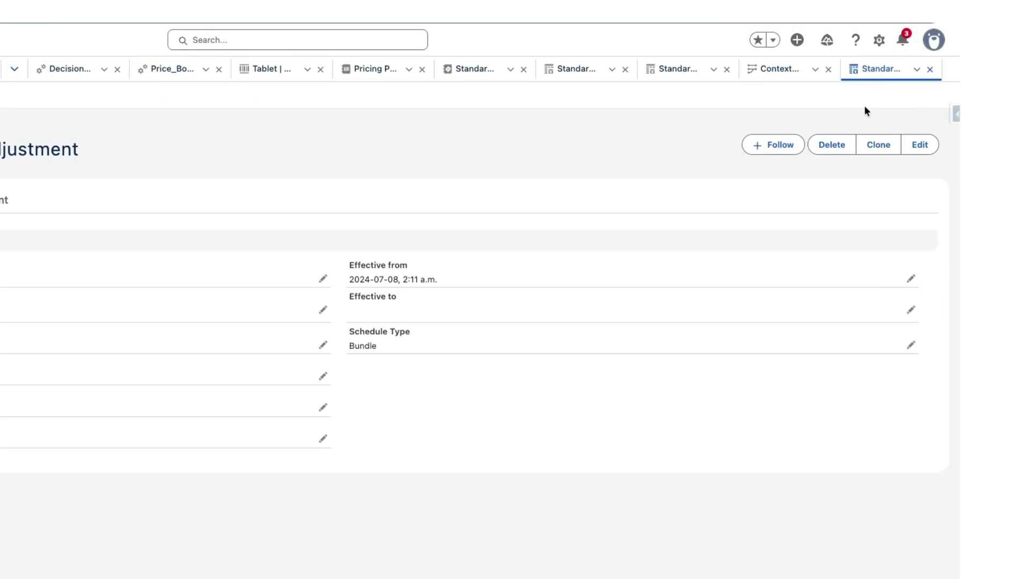
Go to Salesforce Setup, search for pricing setup and open the Salesforce Pricing Setup page.
{"action": "left_click", "coordinate": [879, 40]}
{"action": "left_click", "coordinate": [781, 92]}
{"action": "left_click", "coordinate": [76, 107]}
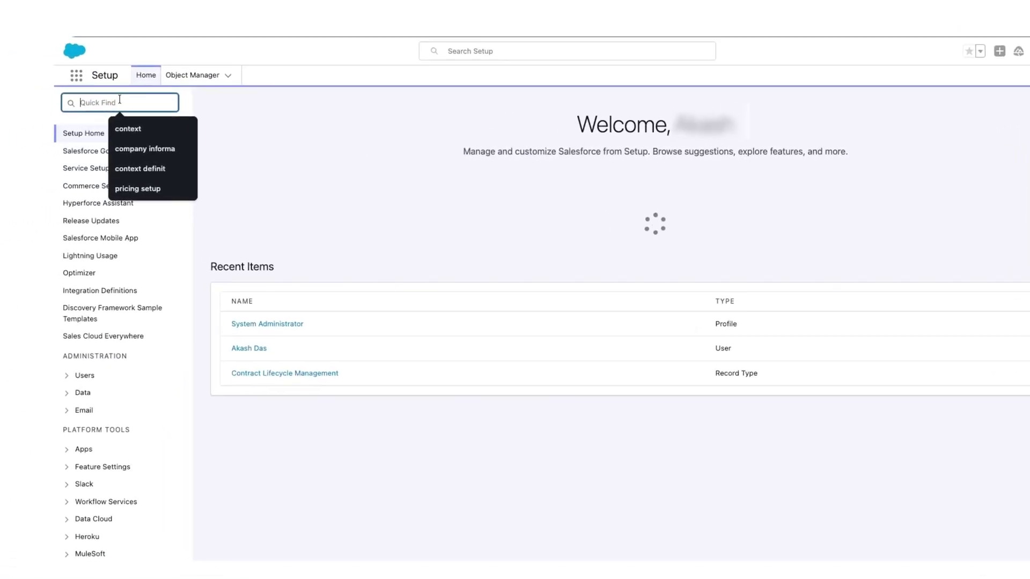
{"action": "type", "text": "pri"}
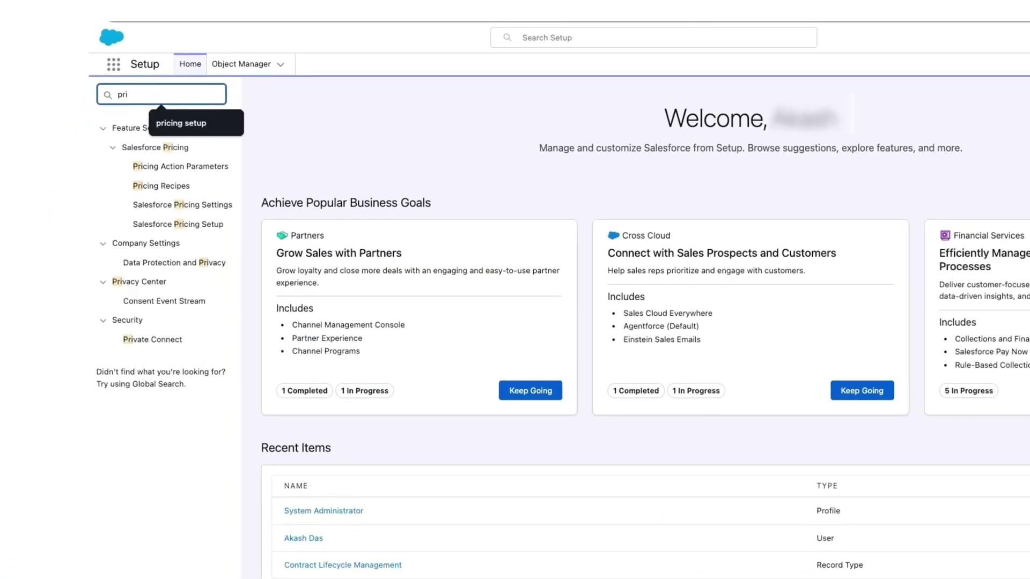
{"action": "type", "text": "cin"}
{"action": "left_click", "coordinate": [183, 122]}
{"action": "left_click", "coordinate": [177, 167]}
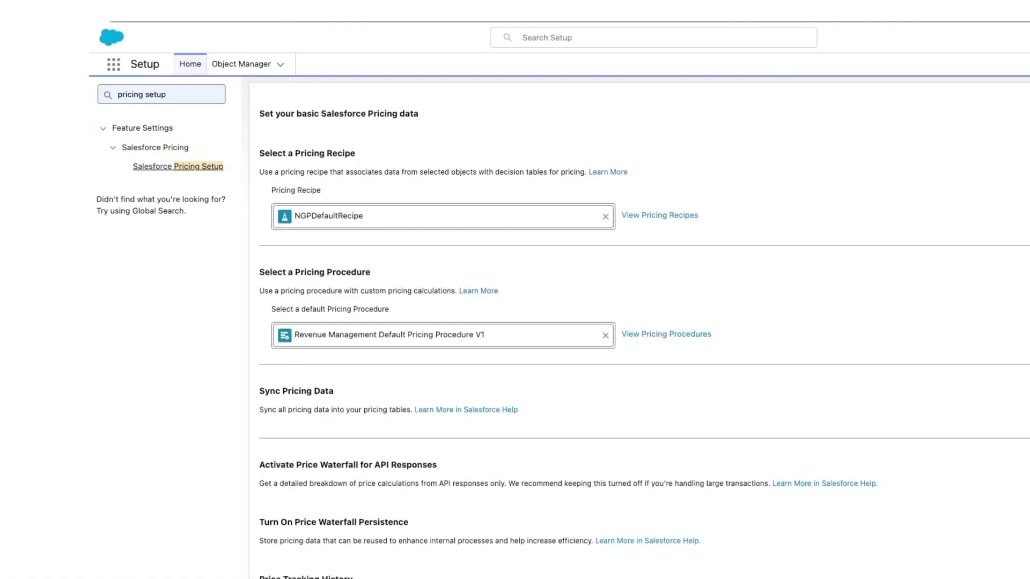
Sync all pricing data into the pricing tables.
{"action": "left_click", "coordinate": [1014, 391]}
{"action": "left_click", "coordinate": [761, 341]}
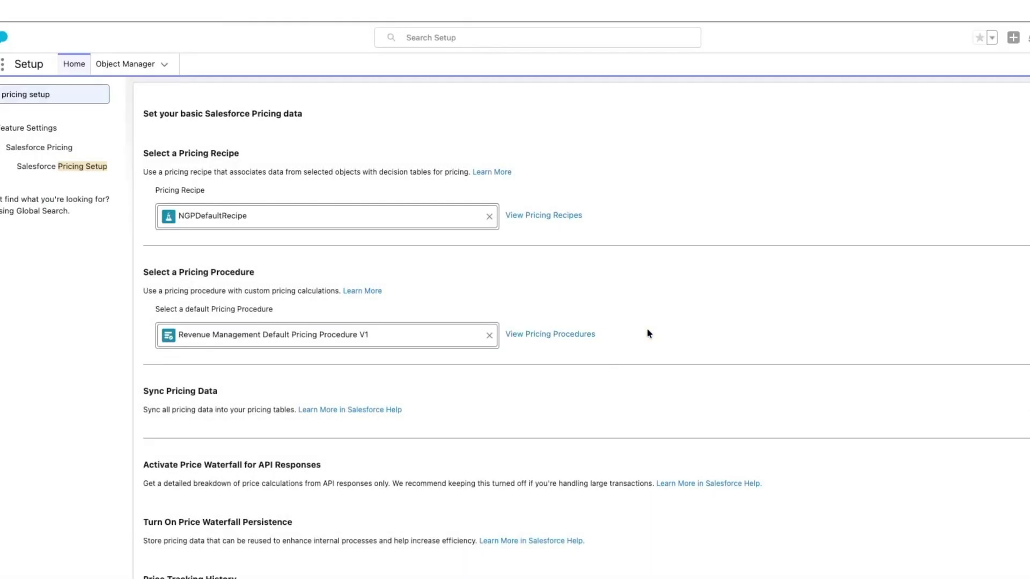
{"action": "left_click", "coordinate": [72, 64]}
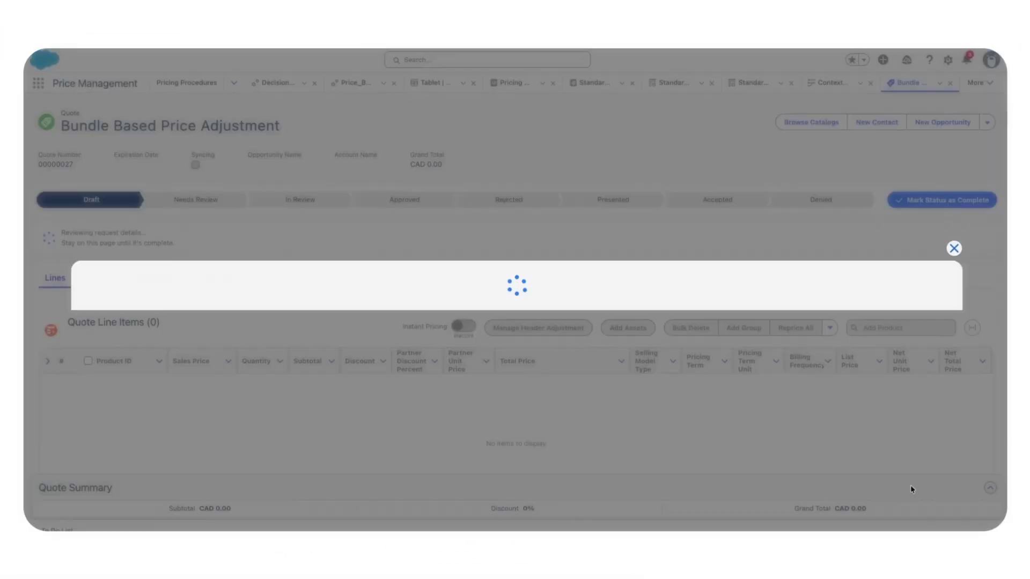